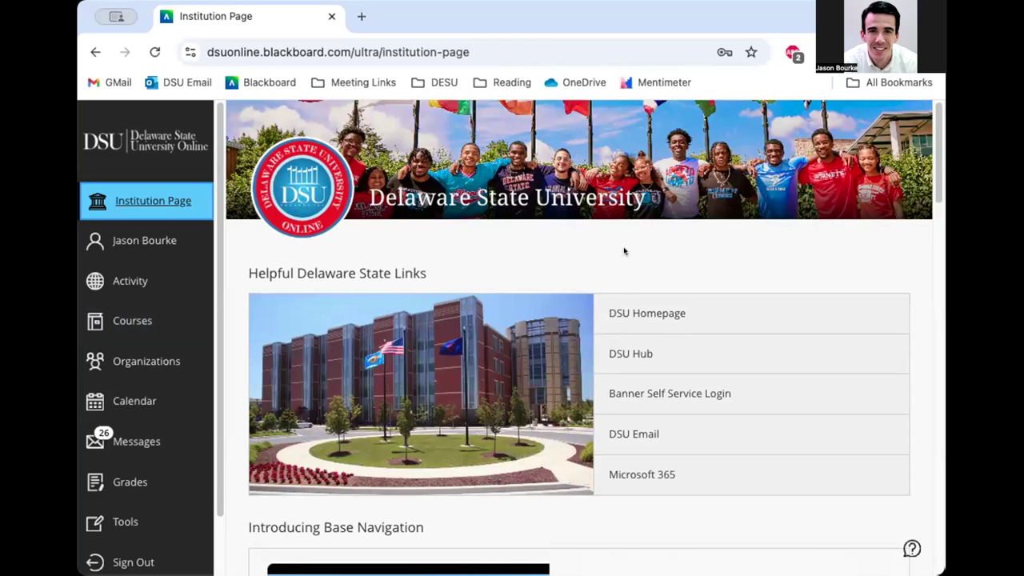
Open the POLS-200-01 AMERICAN NATIONAL GOVT course from the Fall 2024 course list
{"action": "left_click", "coordinate": [136, 320]}
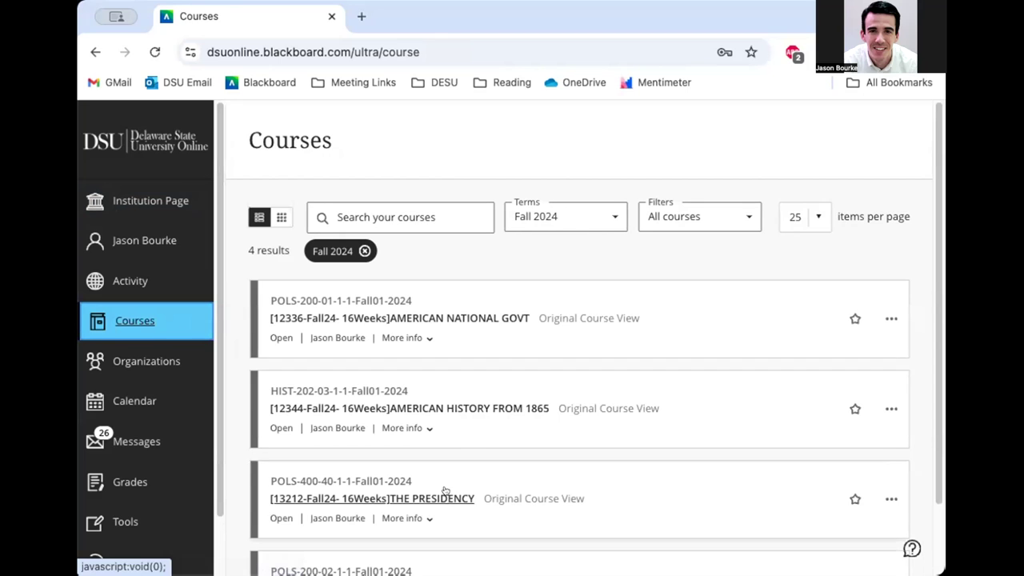
{"action": "scroll", "coordinate": [443, 493], "scroll_direction": "down", "scroll_amount": 1}
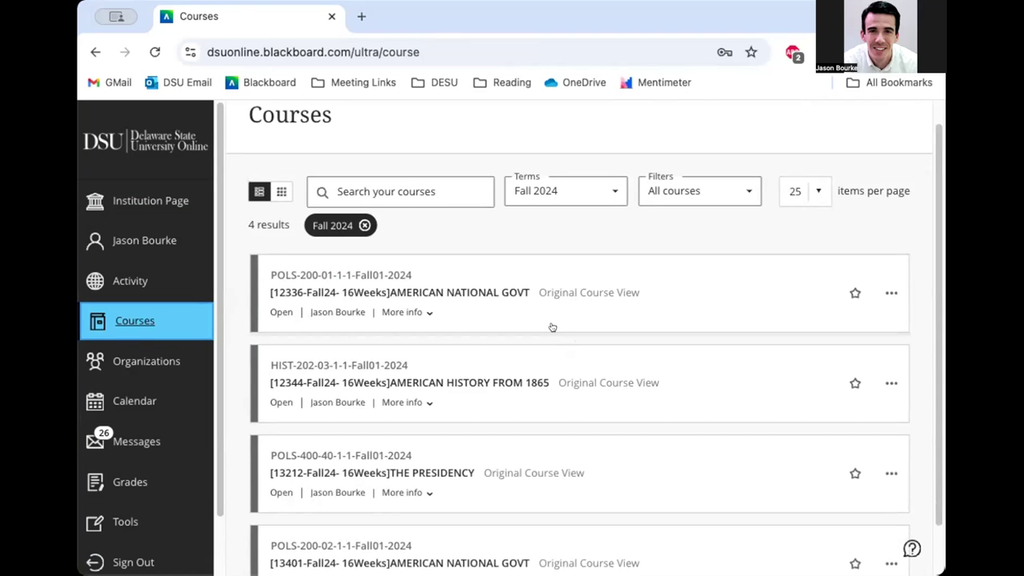
{"action": "left_click", "coordinate": [501, 297]}
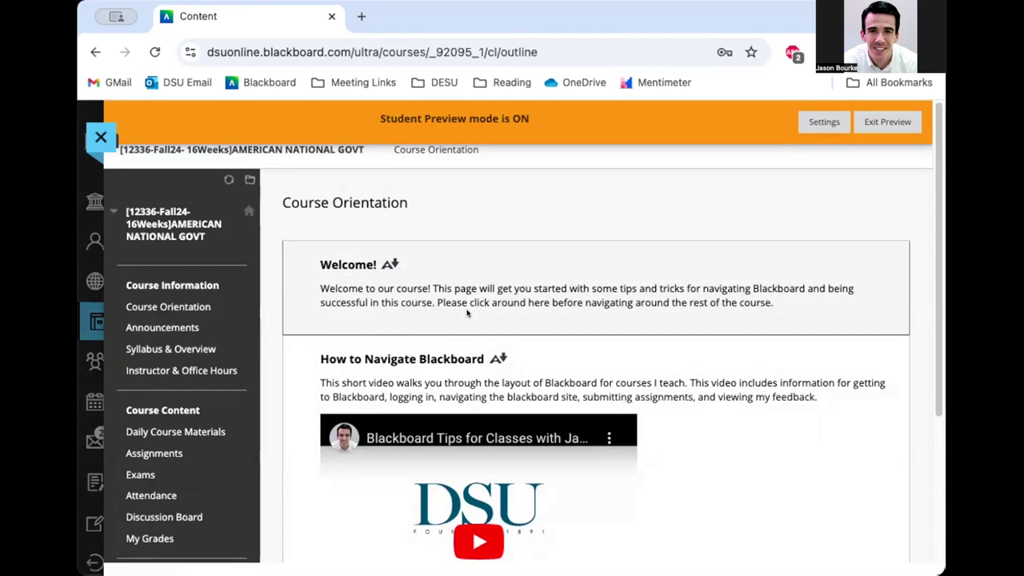
Open the graded submission for Assignment 1: News Event Report from the course's My Grades page
{"action": "scroll", "coordinate": [172, 269], "scroll_direction": "down", "scroll_amount": 2}
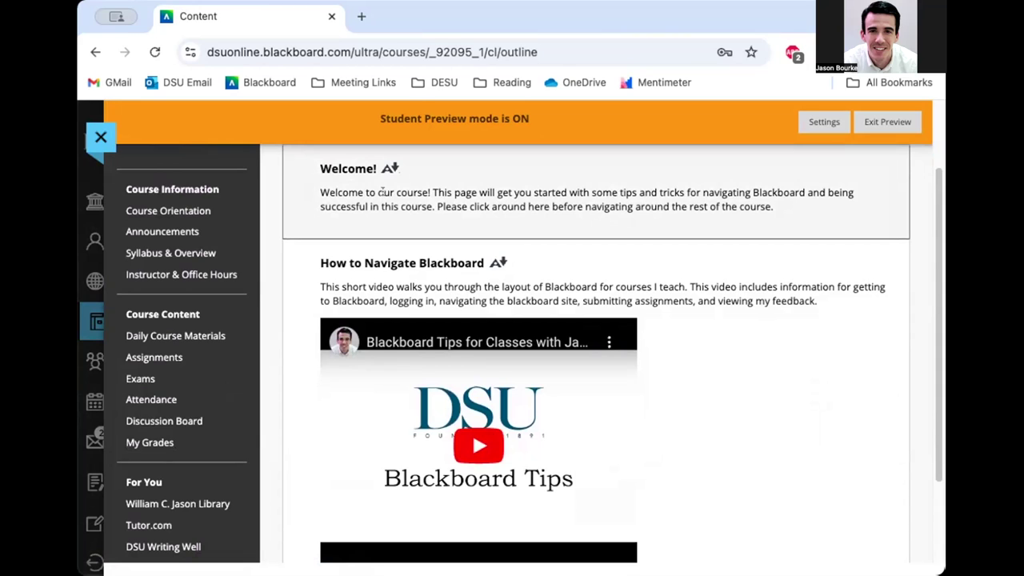
{"action": "left_click", "coordinate": [150, 442]}
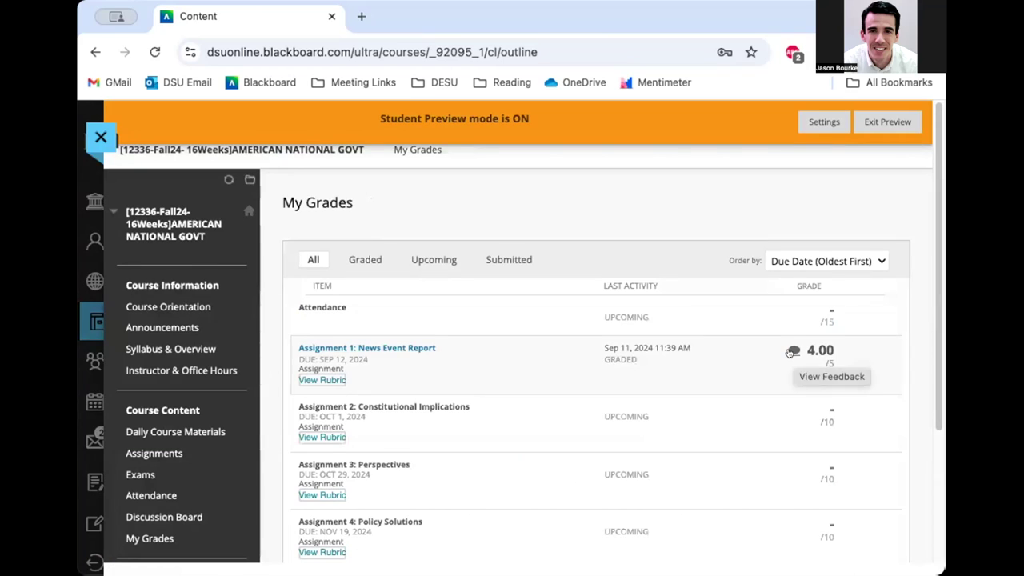
{"action": "left_click", "coordinate": [424, 349]}
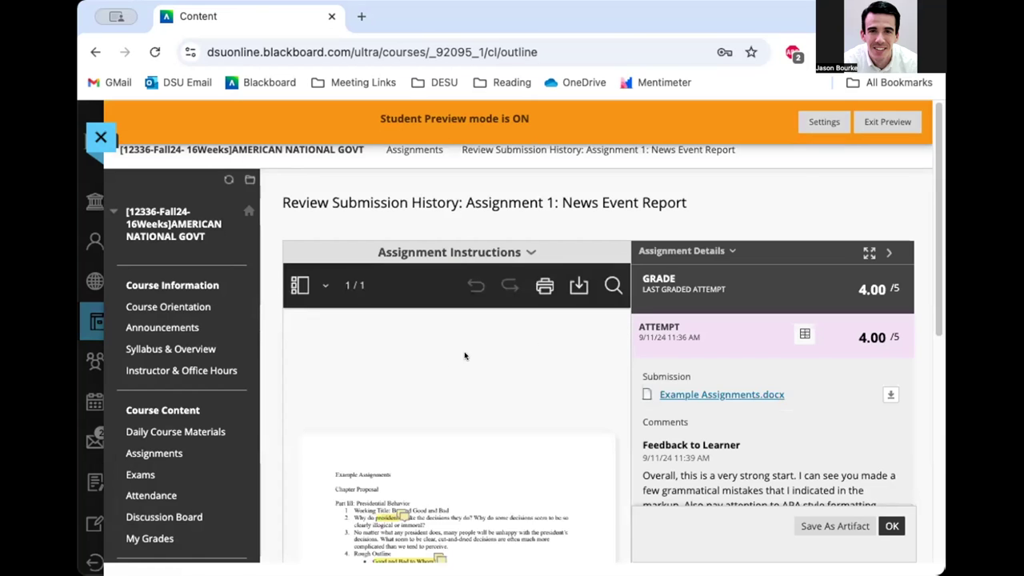
Read the instructor's overall feedback and the markup comments on the highlighted word "president", the "Good and Bad to Whom?" line and the journal volume
{"action": "scroll", "coordinate": [544, 342], "scroll_direction": "down", "scroll_amount": 3}
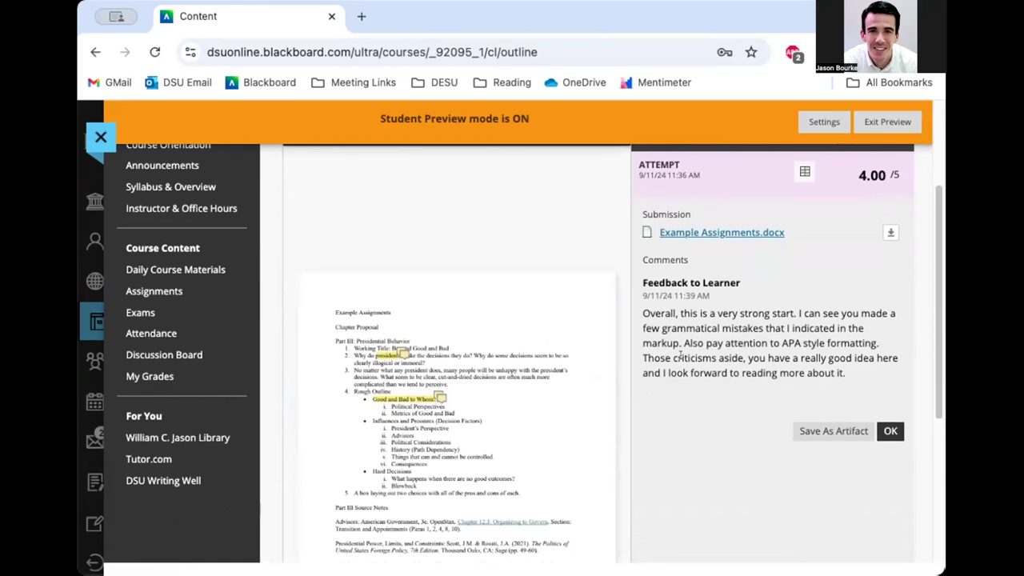
{"action": "scroll", "coordinate": [686, 366], "scroll_direction": "down", "scroll_amount": 2}
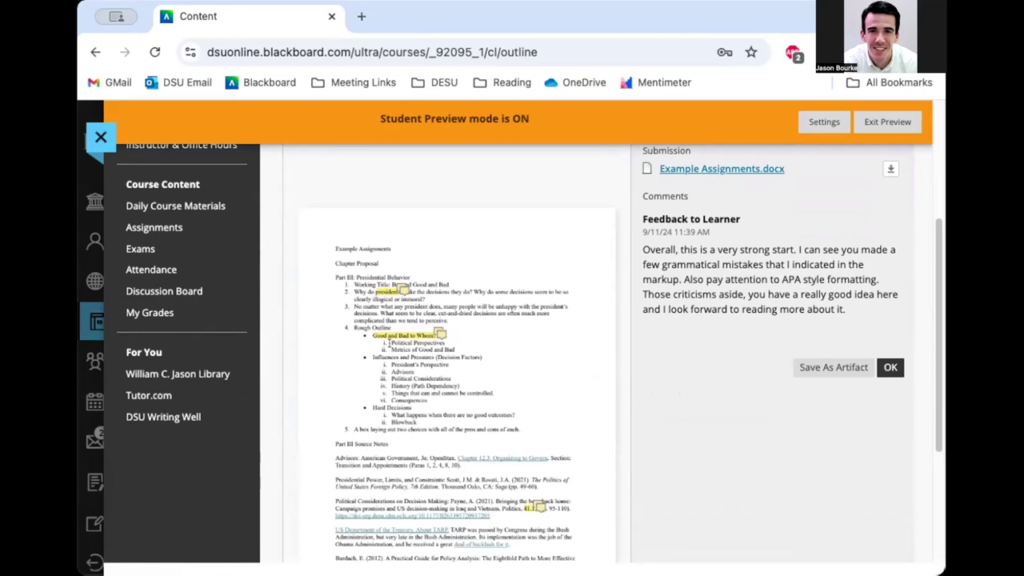
{"action": "left_click", "coordinate": [400, 295]}
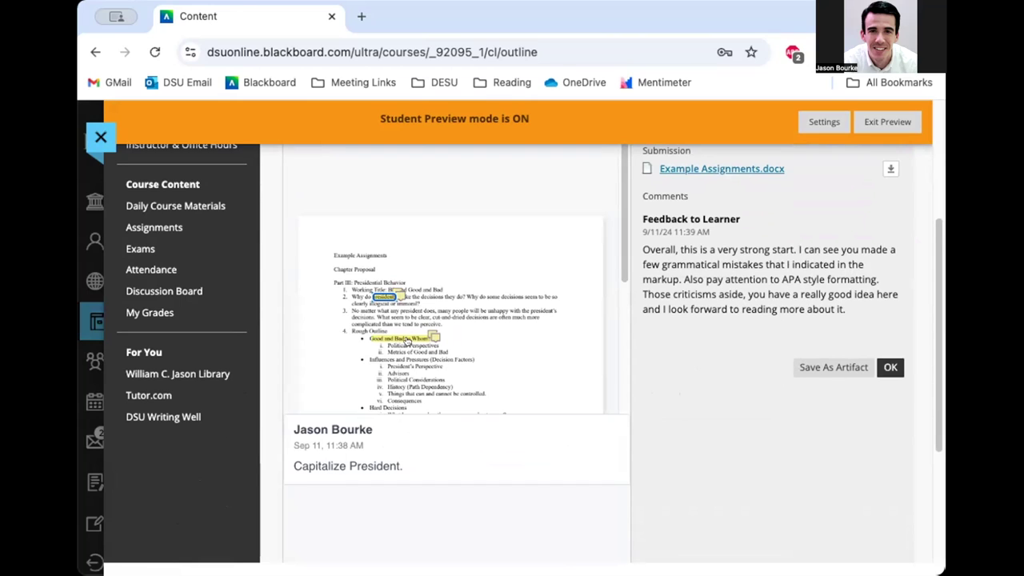
{"action": "left_click", "coordinate": [408, 339]}
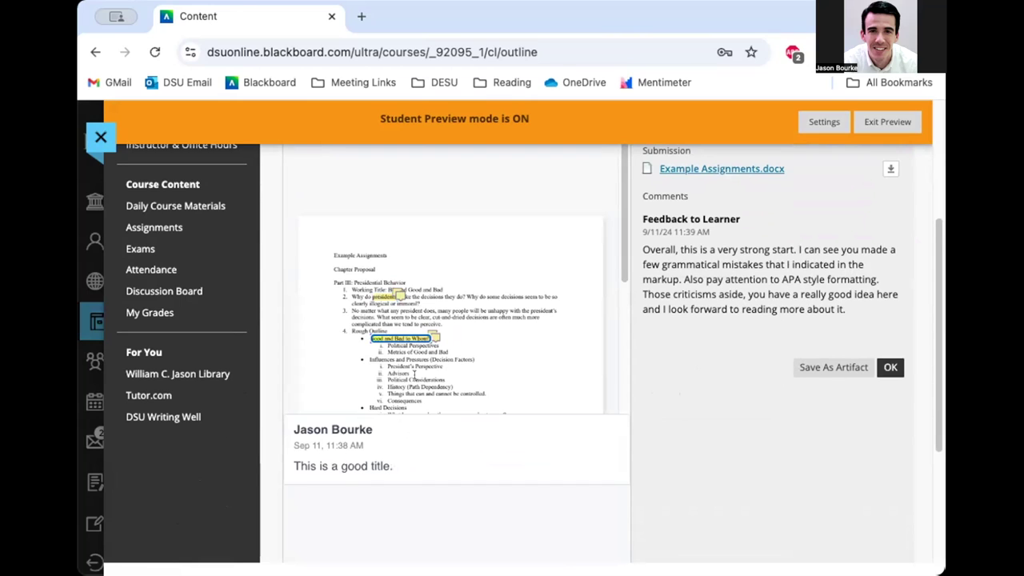
{"action": "scroll", "coordinate": [528, 356], "scroll_direction": "down", "scroll_amount": 2}
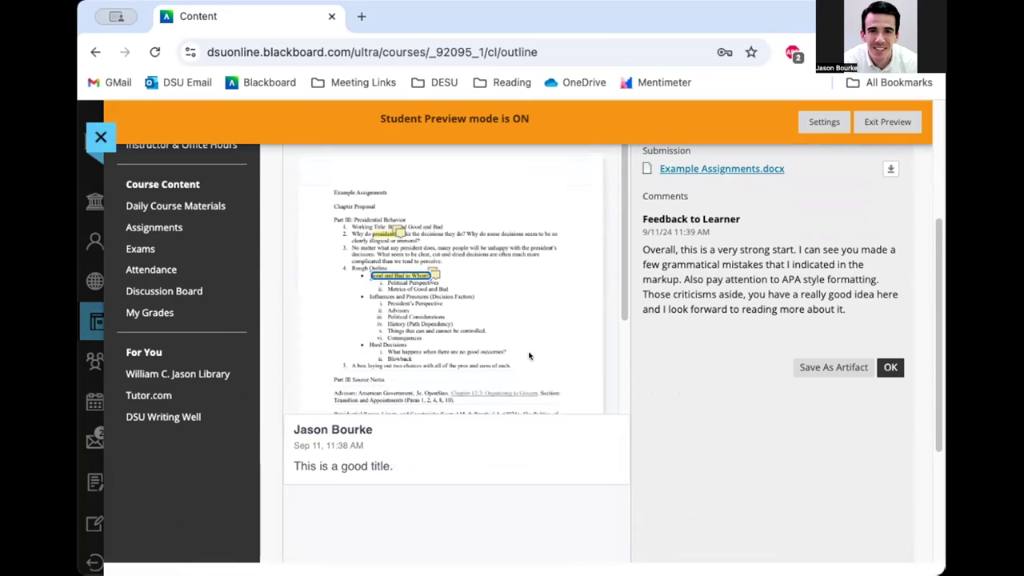
{"action": "scroll", "coordinate": [528, 355], "scroll_direction": "down", "scroll_amount": 4}
{"action": "left_click", "coordinate": [524, 290]}
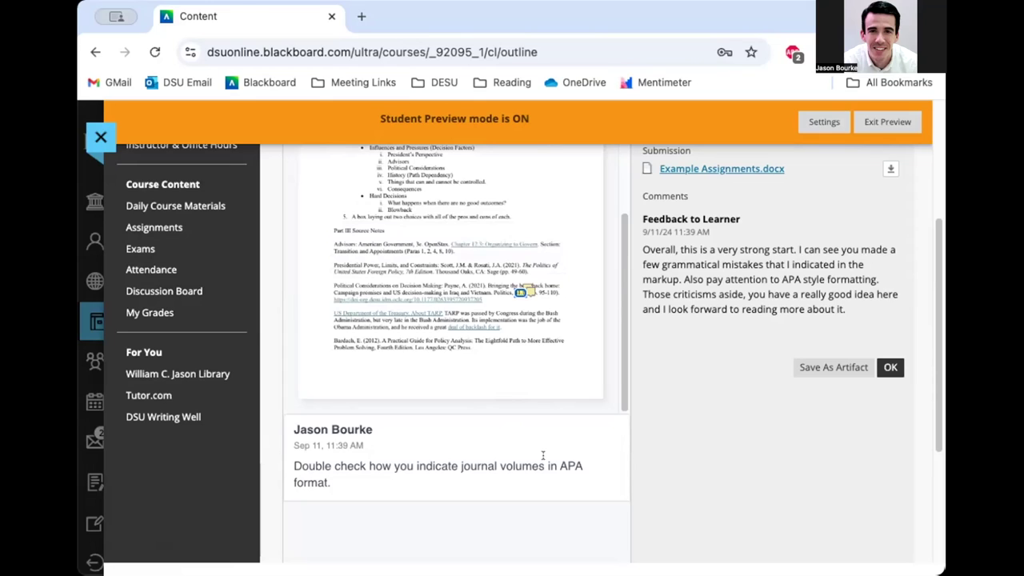
Review the attempt's grading rubric across all four criteria, and return to My Grades
{"action": "scroll", "coordinate": [763, 432], "scroll_direction": "up", "scroll_amount": 2}
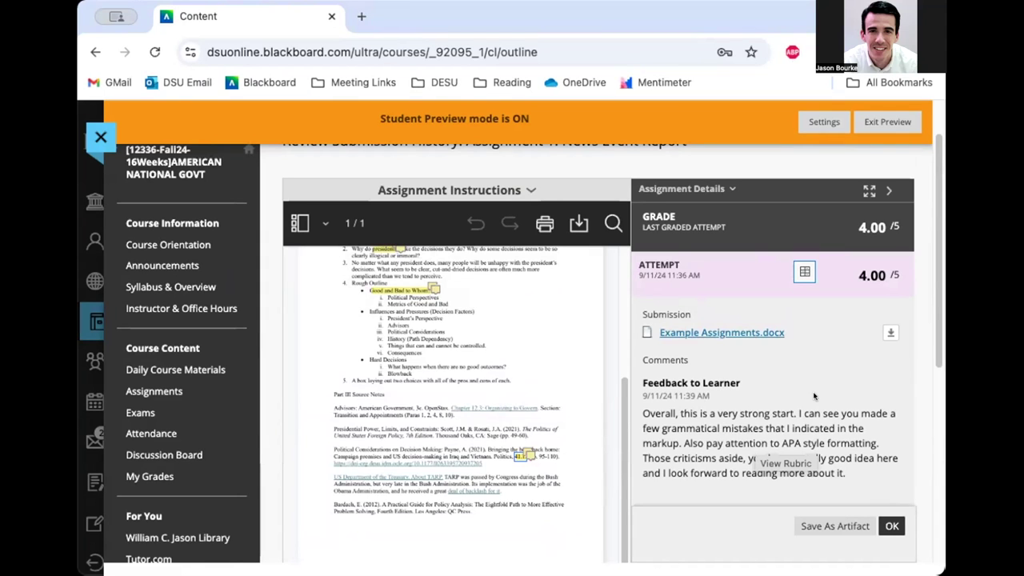
{"action": "left_click", "coordinate": [804, 272]}
{"action": "scroll", "coordinate": [639, 274], "scroll_direction": "down", "scroll_amount": 1}
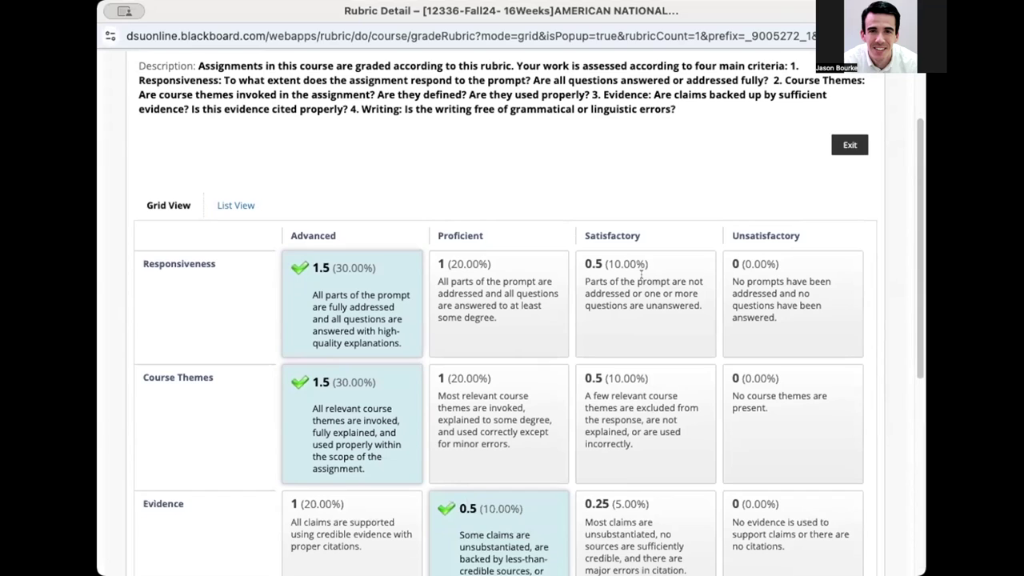
{"action": "scroll", "coordinate": [639, 274], "scroll_direction": "down", "scroll_amount": 2}
{"action": "scroll", "coordinate": [639, 248], "scroll_direction": "down", "scroll_amount": 1}
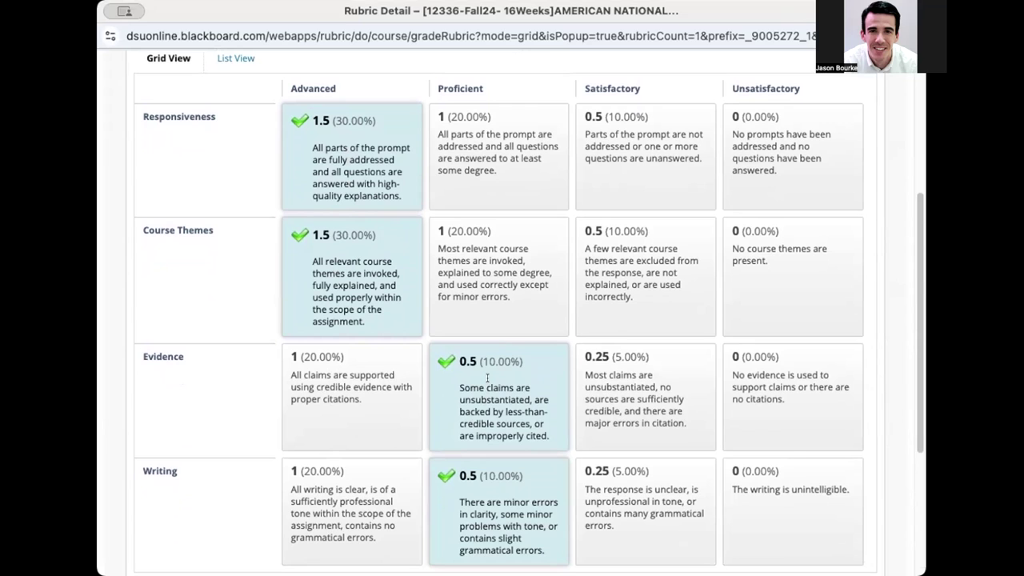
{"action": "scroll", "coordinate": [483, 514], "scroll_direction": "down", "scroll_amount": 3}
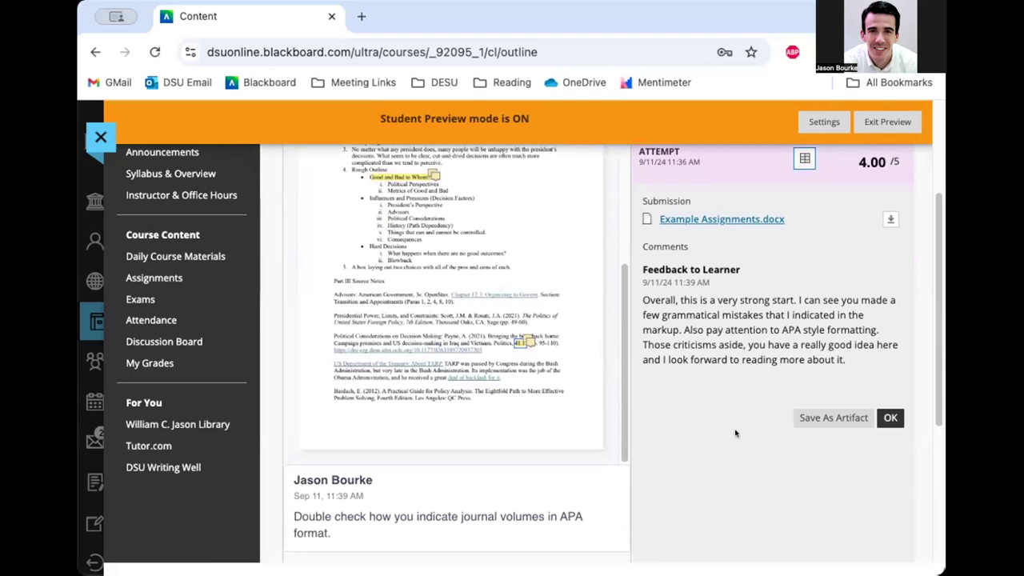
{"action": "left_click", "coordinate": [888, 417]}
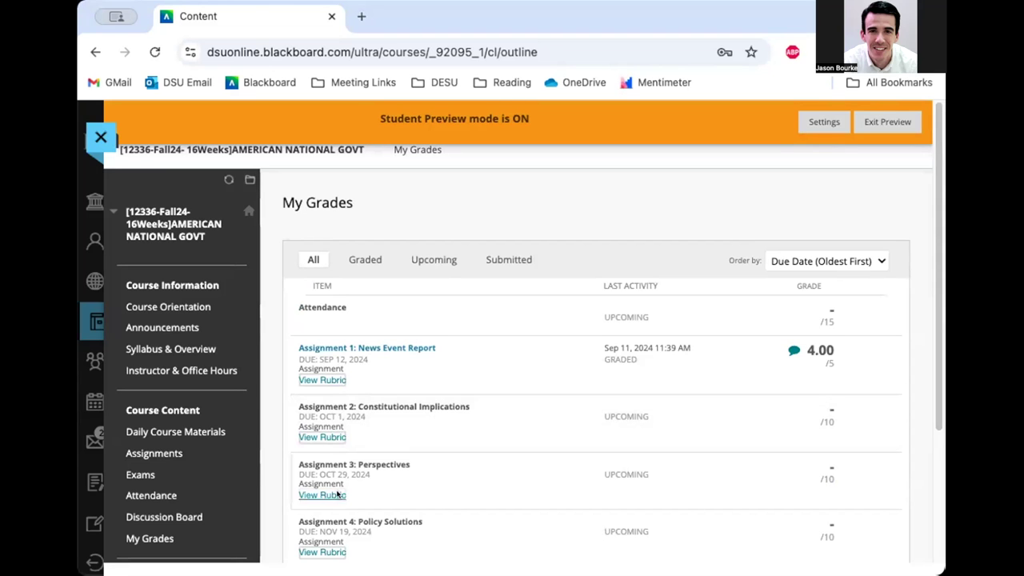
Open the upload page for Assignment 2: Constitutional Implications from the course's Assignments page
{"action": "left_click", "coordinate": [144, 453]}
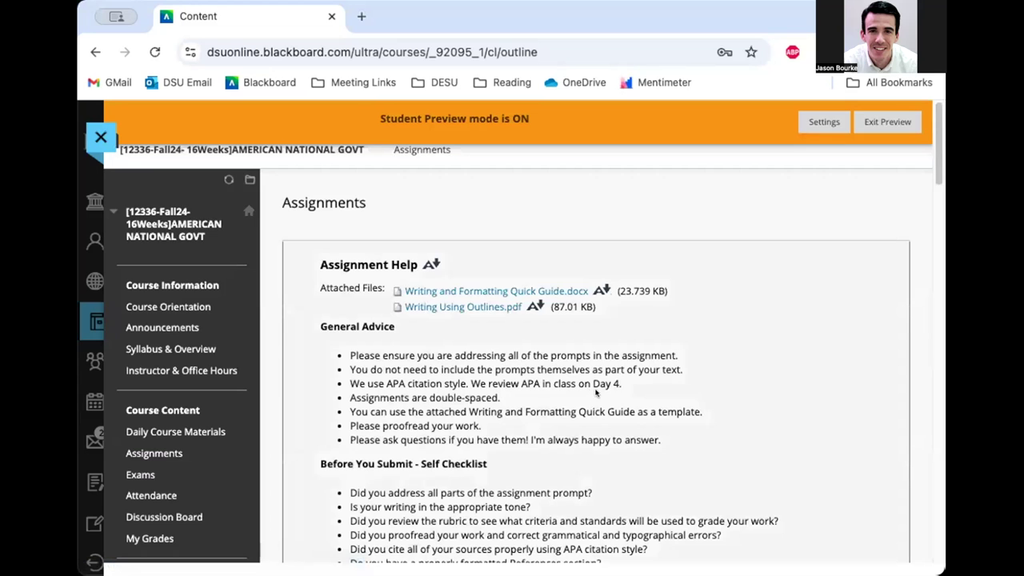
{"action": "scroll", "coordinate": [589, 392], "scroll_direction": "down", "scroll_amount": 4}
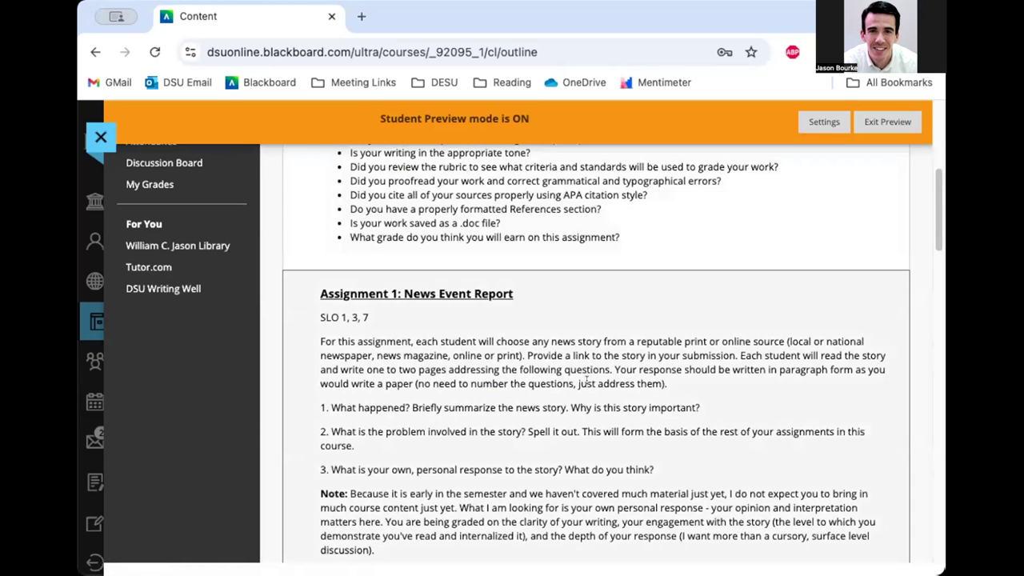
{"action": "scroll", "coordinate": [588, 383], "scroll_direction": "down", "scroll_amount": 4}
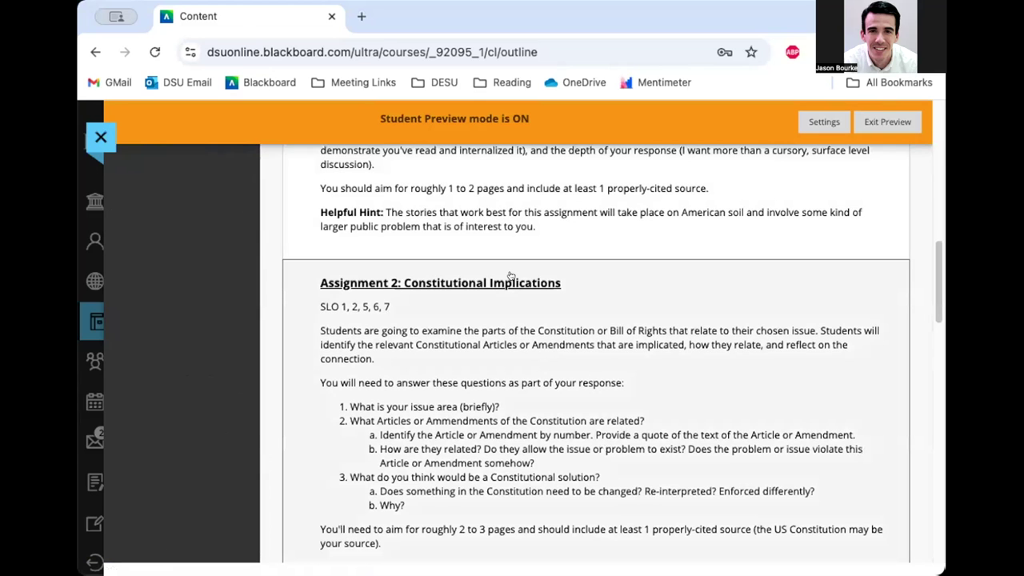
{"action": "scroll", "coordinate": [509, 280], "scroll_direction": "up", "scroll_amount": 1}
{"action": "scroll", "coordinate": [511, 351], "scroll_direction": "down", "scroll_amount": 2}
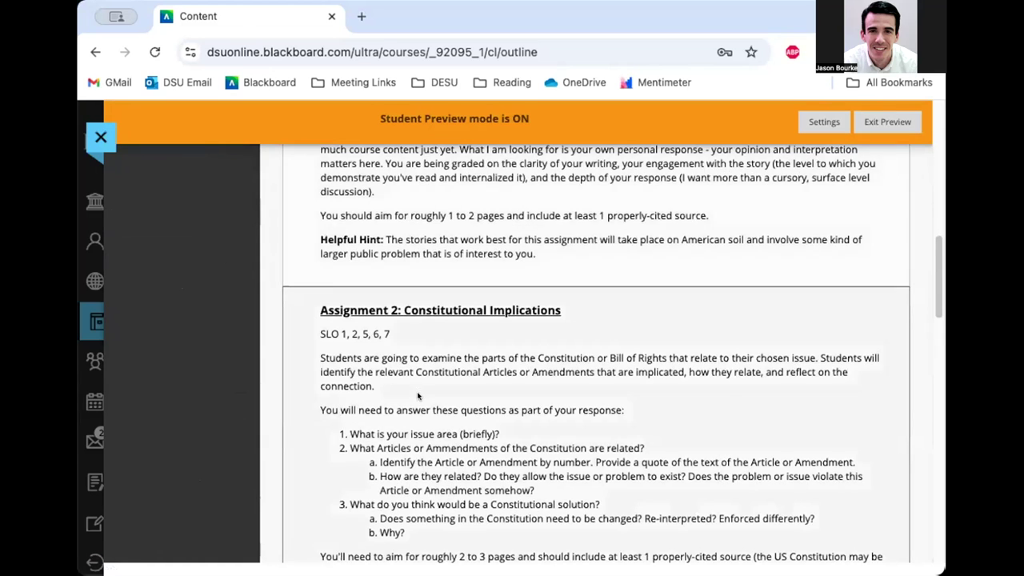
{"action": "scroll", "coordinate": [442, 381], "scroll_direction": "down", "scroll_amount": 1}
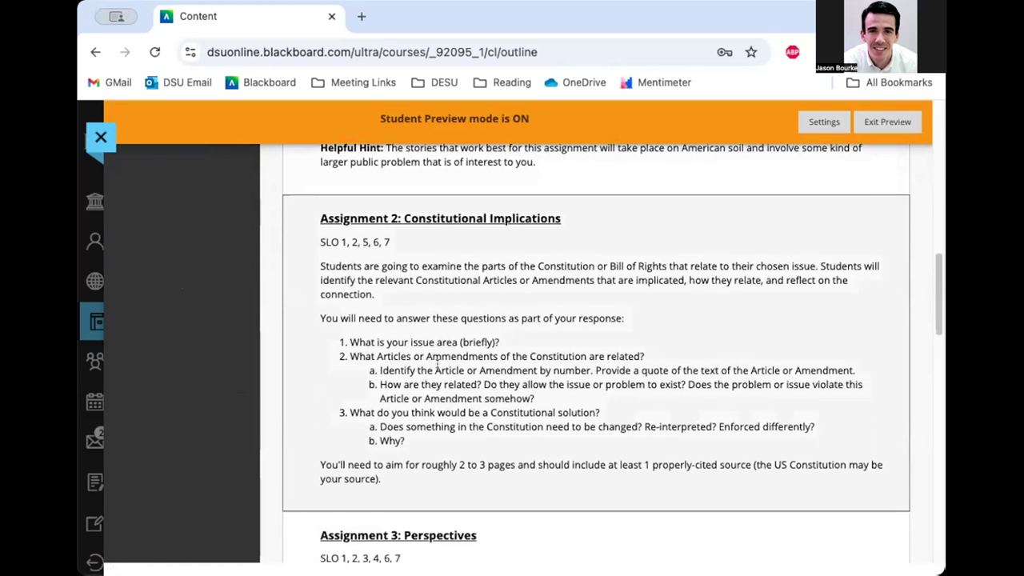
{"action": "left_click", "coordinate": [435, 219]}
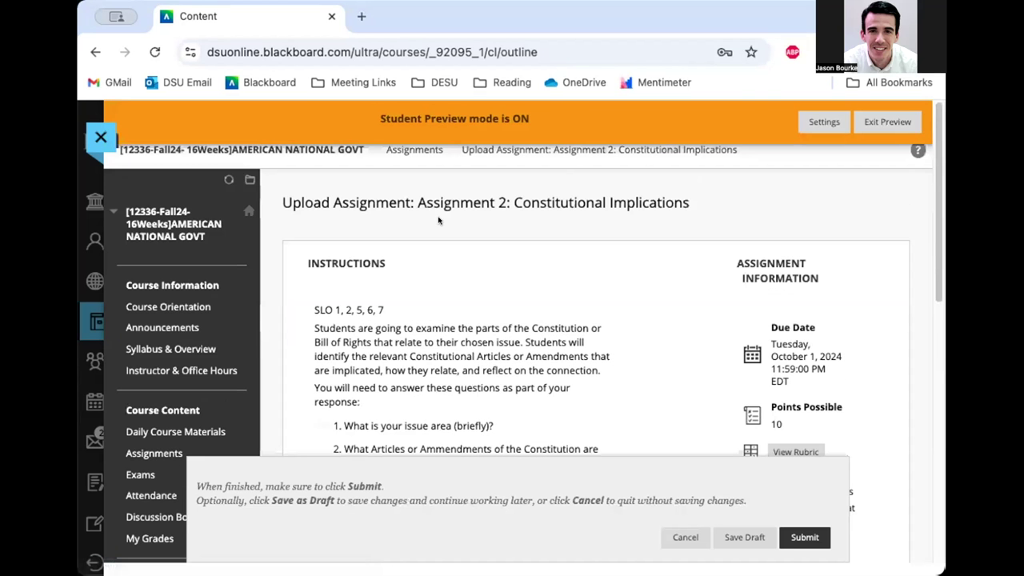
Examine the Assignment 2 instructions, due date, points possible and rubric option
{"action": "scroll", "coordinate": [484, 312], "scroll_direction": "down", "scroll_amount": 3}
{"action": "scroll", "coordinate": [489, 310], "scroll_direction": "up", "scroll_amount": 2}
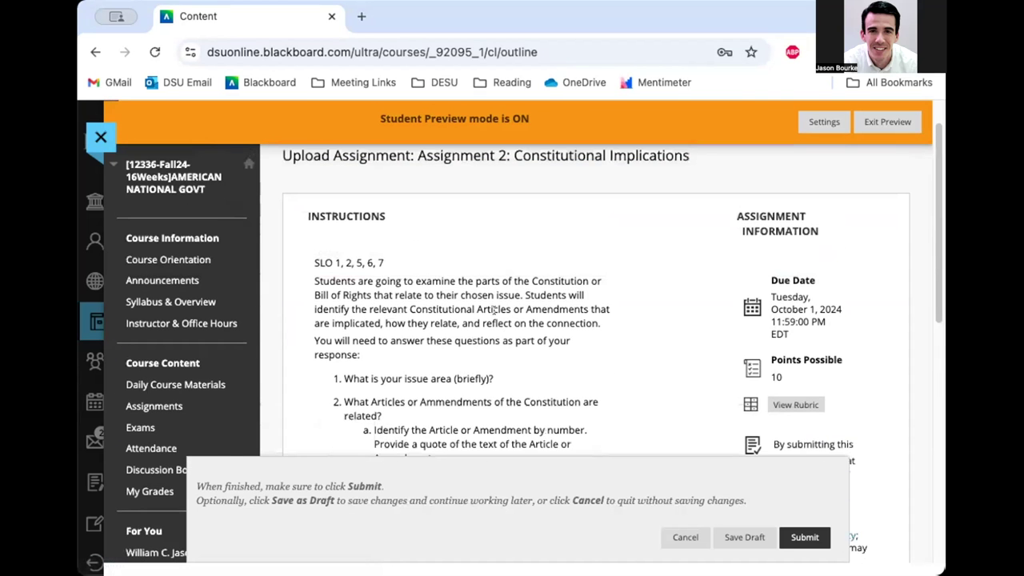
{"action": "scroll", "coordinate": [466, 295], "scroll_direction": "down", "scroll_amount": 1}
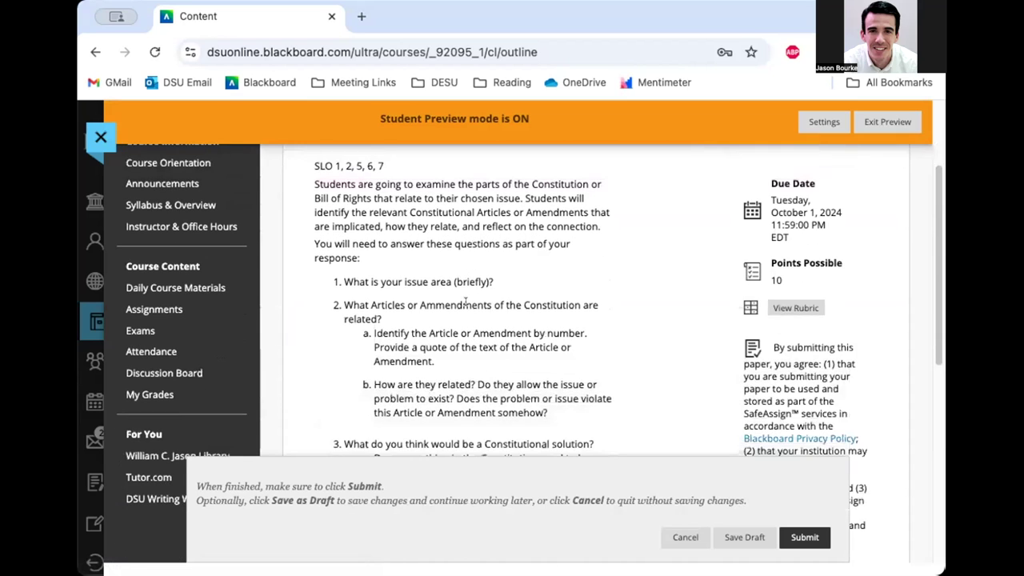
{"action": "scroll", "coordinate": [560, 324], "scroll_direction": "down", "scroll_amount": 2}
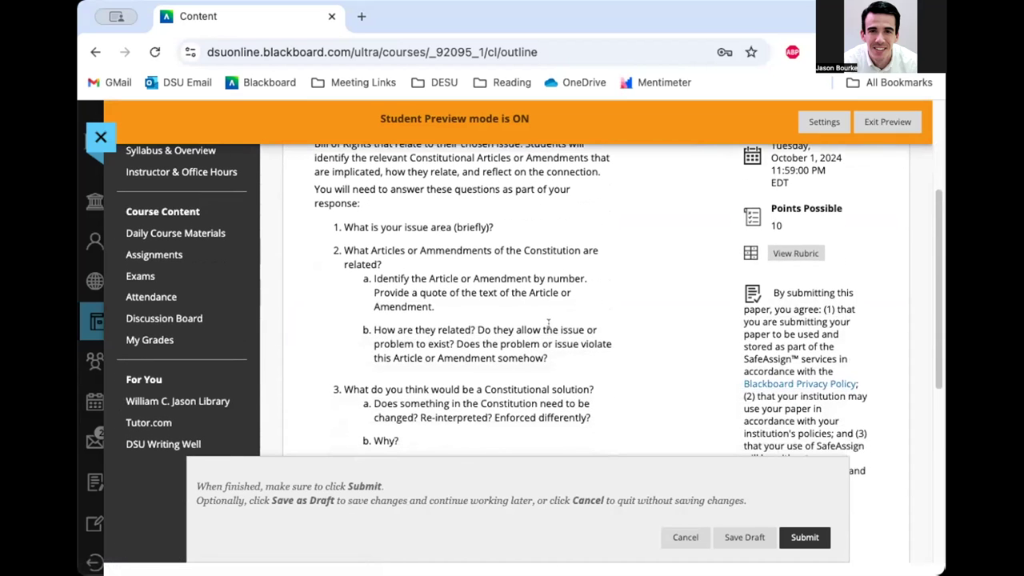
{"action": "scroll", "coordinate": [549, 323], "scroll_direction": "down", "scroll_amount": 2}
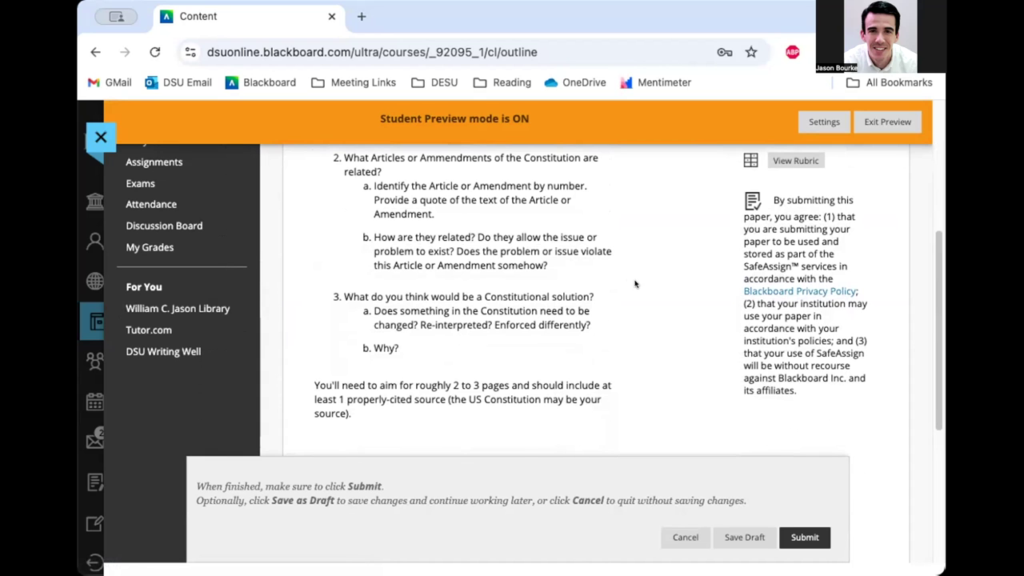
{"action": "scroll", "coordinate": [635, 283], "scroll_direction": "up", "scroll_amount": 3}
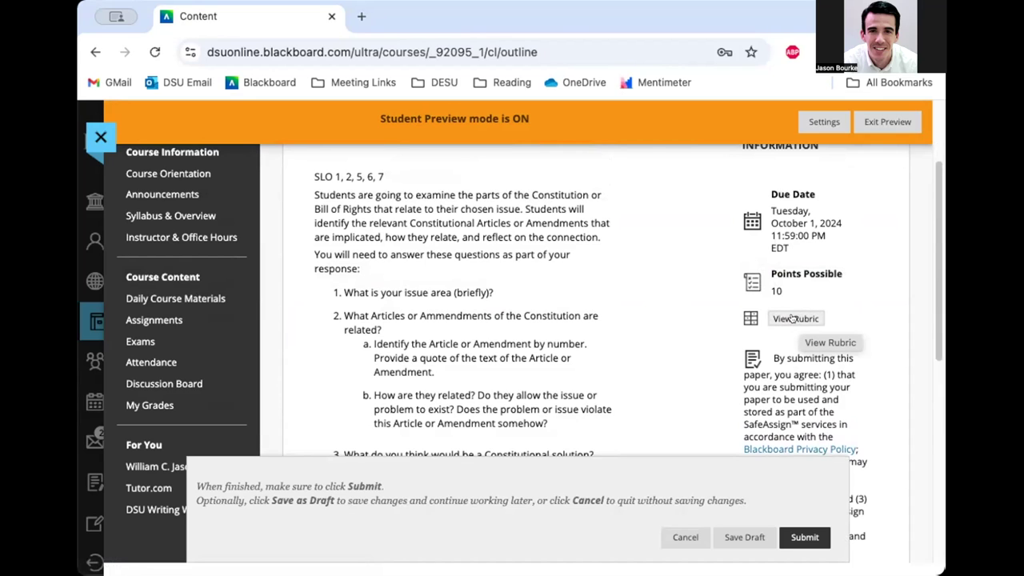
{"action": "scroll", "coordinate": [592, 284], "scroll_direction": "up", "scroll_amount": 2}
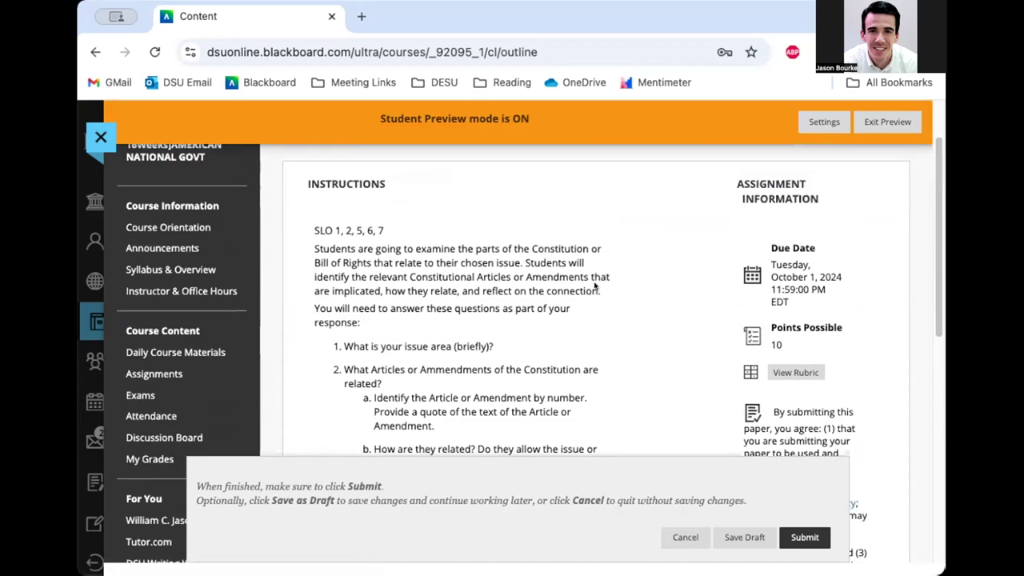
{"action": "scroll", "coordinate": [594, 285], "scroll_direction": "up", "scroll_amount": 2}
Expand the Create Submission text editor in the Submission section to view it, and collapse it again
{"action": "scroll", "coordinate": [595, 280], "scroll_direction": "down", "scroll_amount": 5}
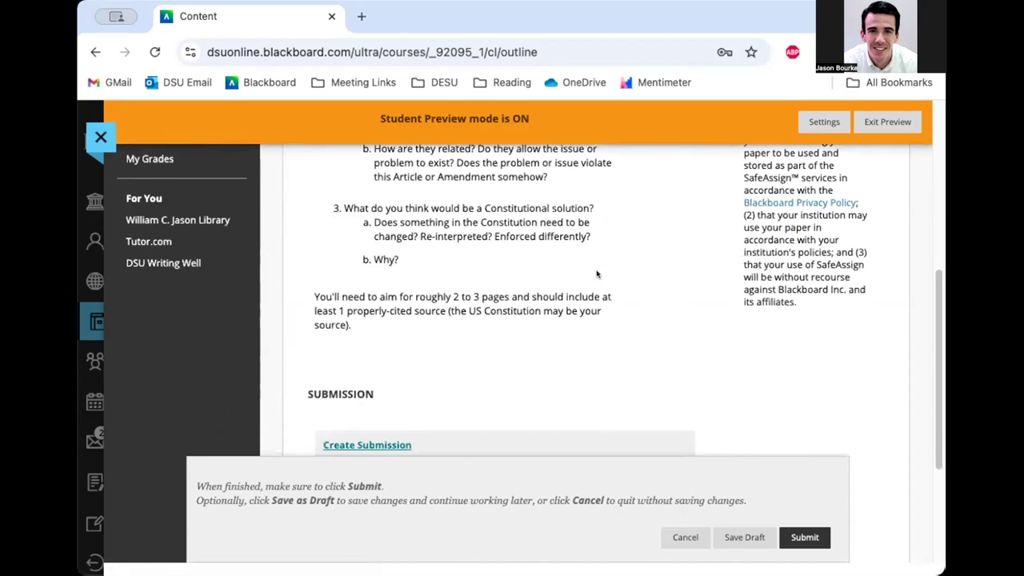
{"action": "scroll", "coordinate": [602, 269], "scroll_direction": "down", "scroll_amount": 4}
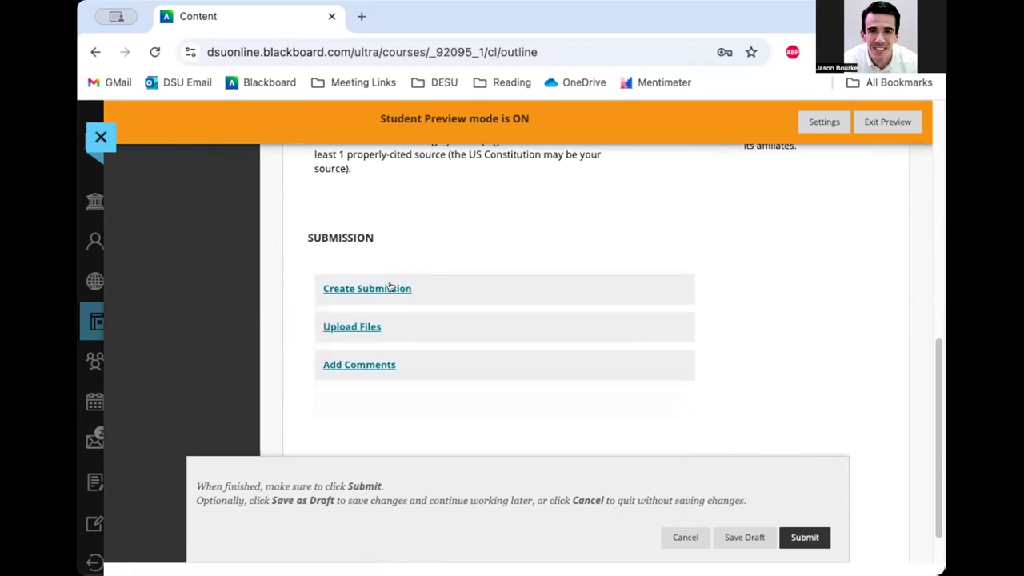
{"action": "left_click", "coordinate": [385, 288]}
{"action": "scroll", "coordinate": [376, 320], "scroll_direction": "down", "scroll_amount": 1}
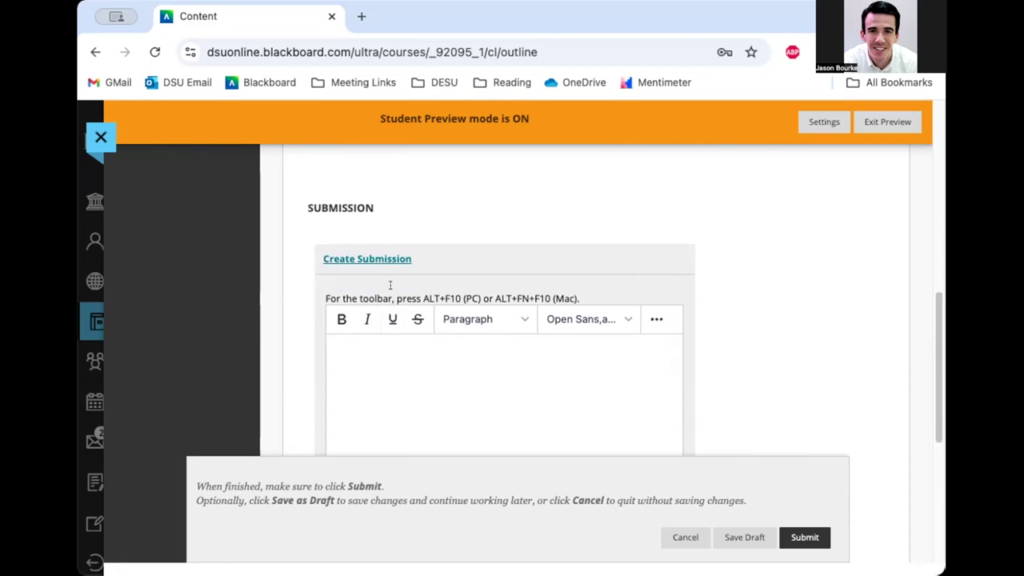
{"action": "left_click", "coordinate": [392, 255]}
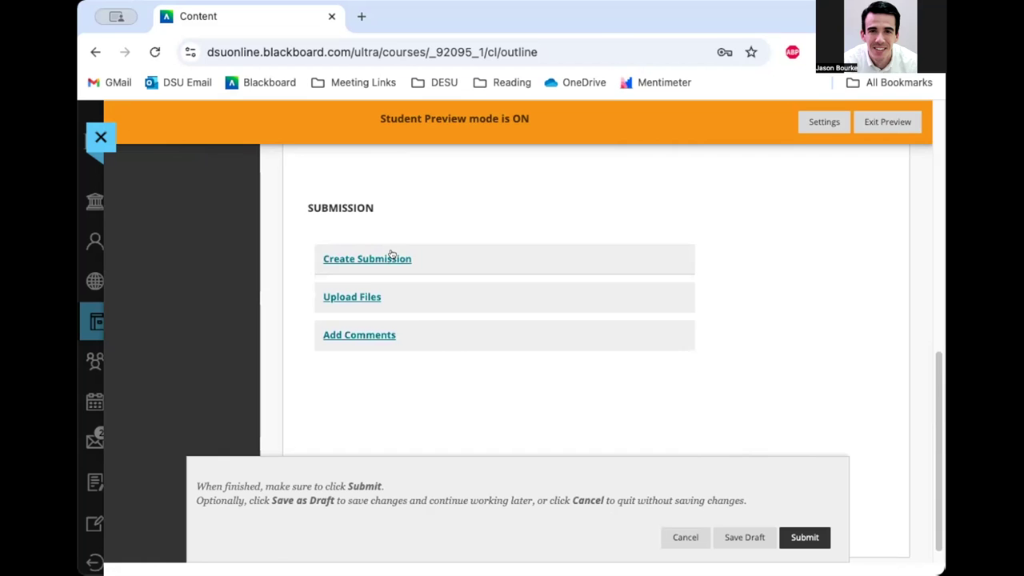
Expand the Upload Files section for Assignment 2 and view its file attachment options
{"action": "left_click", "coordinate": [368, 298]}
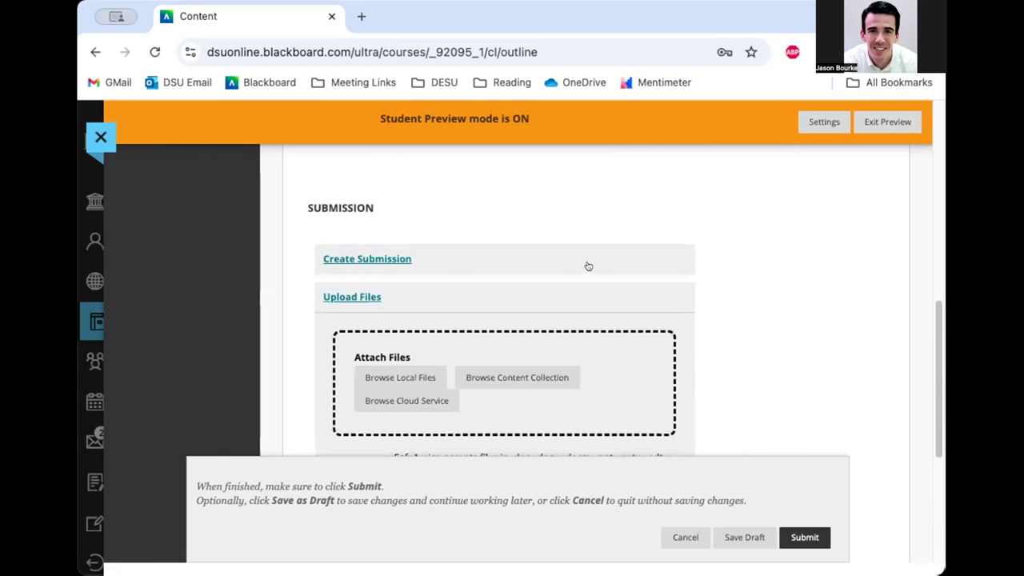
{"action": "scroll", "coordinate": [586, 266], "scroll_direction": "down", "scroll_amount": 2}
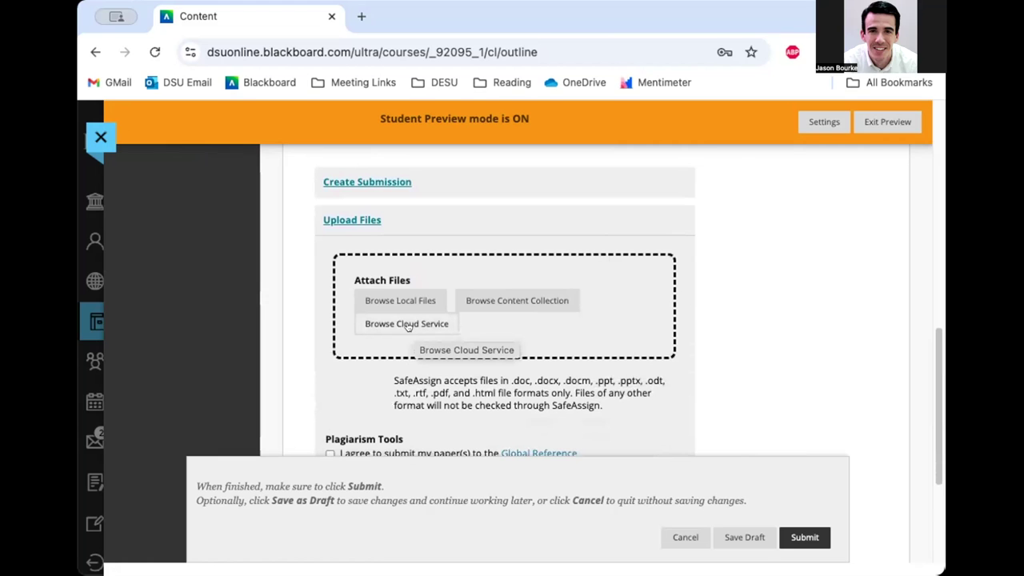
Browse OneDrive as the cloud source for the attachment and open the Political Science folder's POLS400 - The Presidency subfolder
{"action": "left_click", "coordinate": [407, 325]}
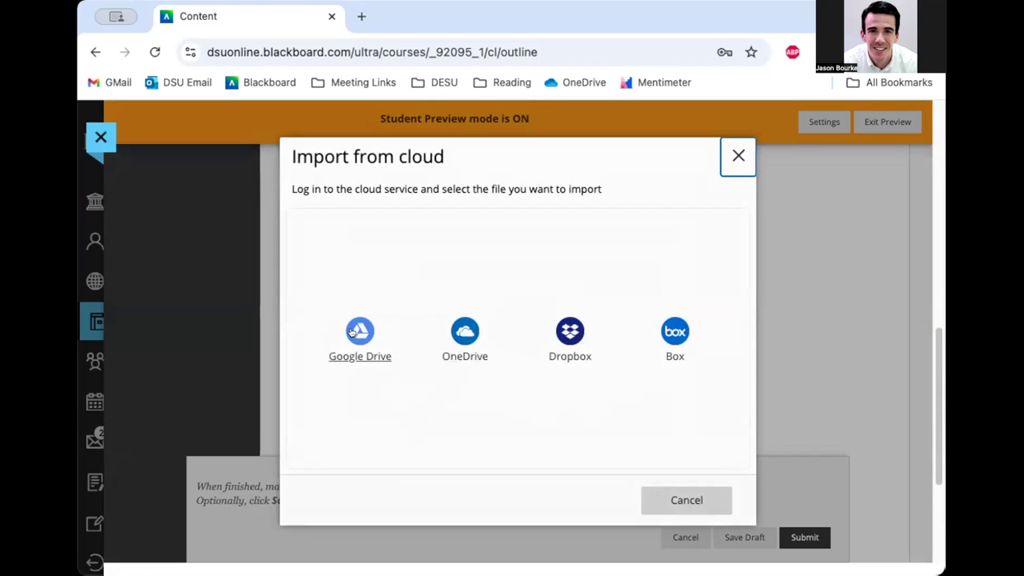
{"action": "left_click", "coordinate": [465, 330]}
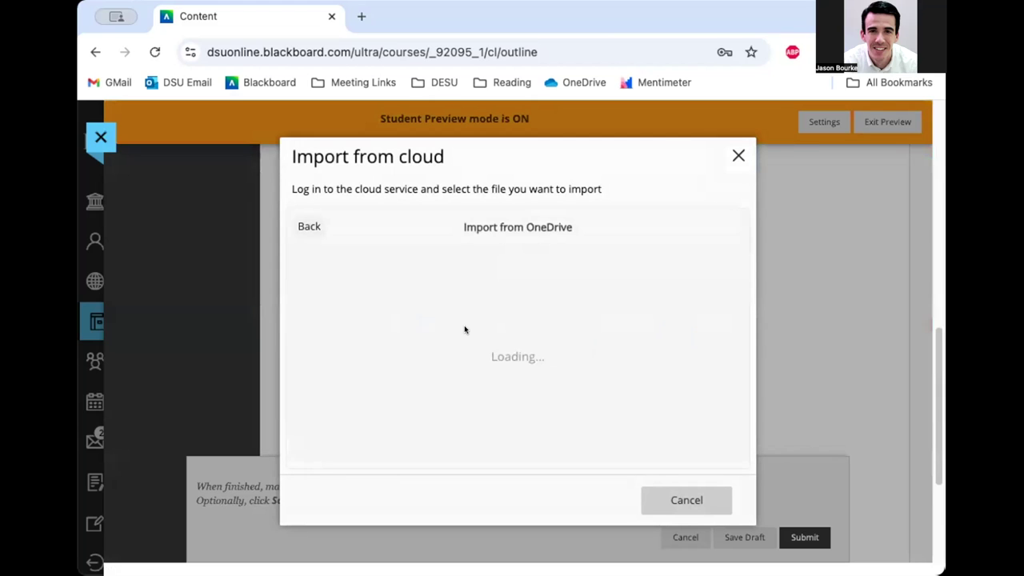
{"action": "scroll", "coordinate": [465, 364], "scroll_direction": "down", "scroll_amount": 3}
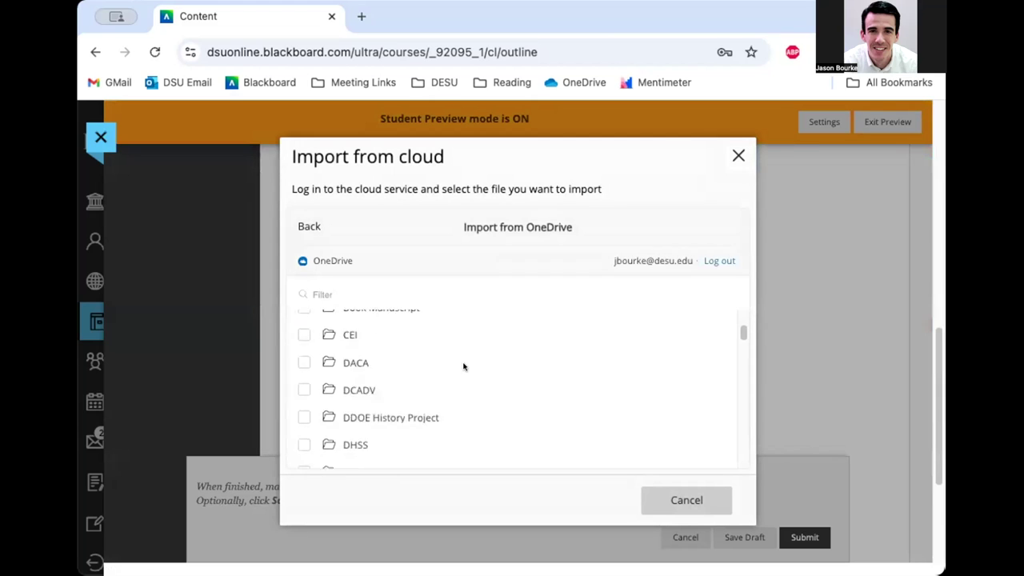
{"action": "scroll", "coordinate": [463, 367], "scroll_direction": "down", "scroll_amount": 10}
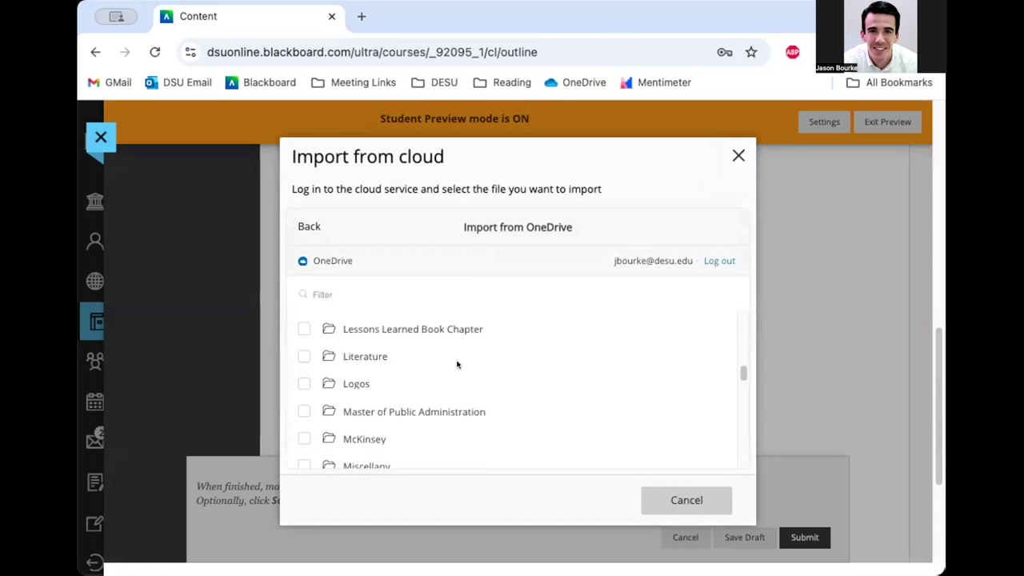
{"action": "scroll", "coordinate": [457, 365], "scroll_direction": "down", "scroll_amount": 8}
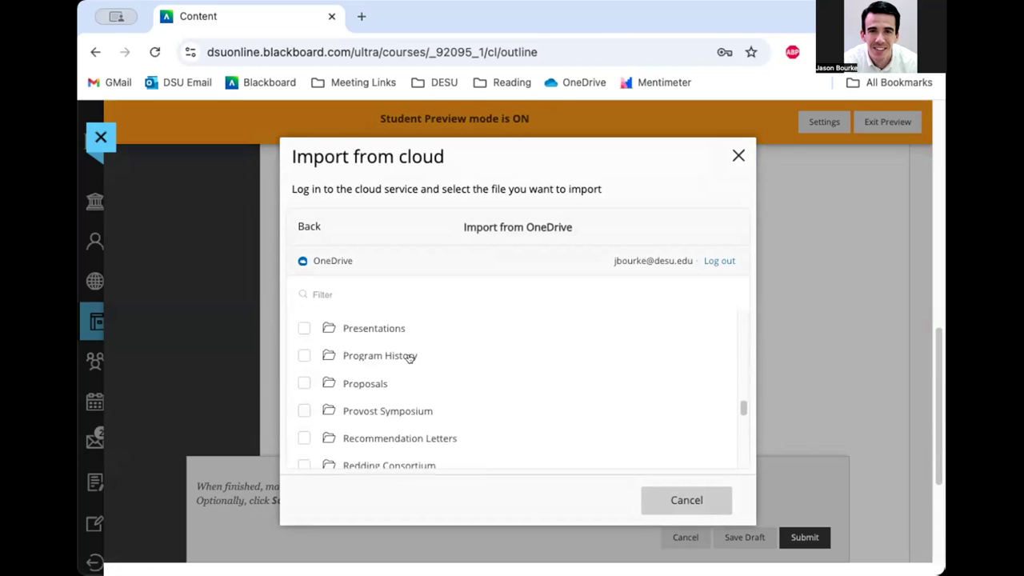
{"action": "scroll", "coordinate": [409, 357], "scroll_direction": "up", "scroll_amount": 1}
{"action": "left_click", "coordinate": [377, 329]}
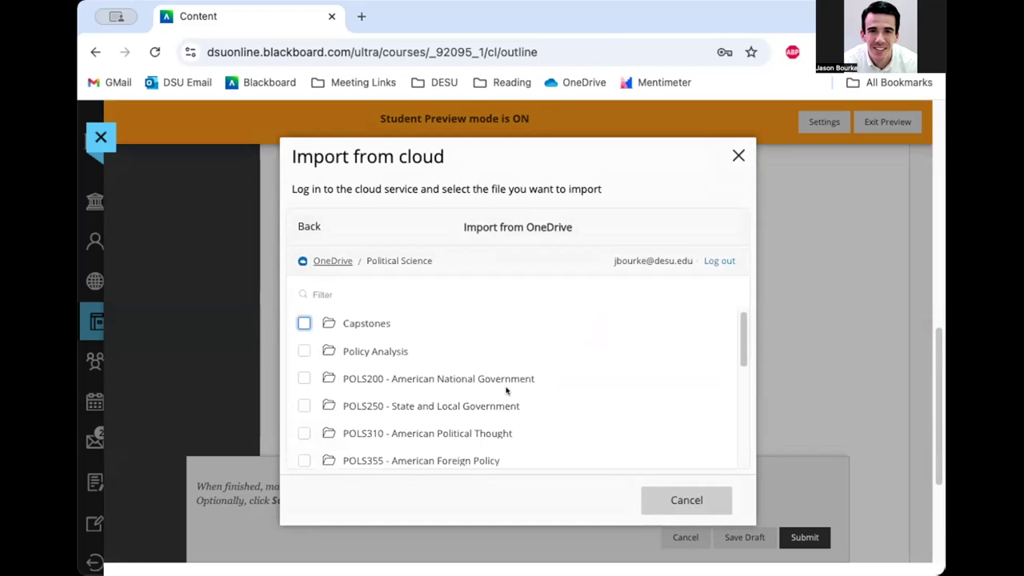
{"action": "scroll", "coordinate": [560, 368], "scroll_direction": "down", "scroll_amount": 2}
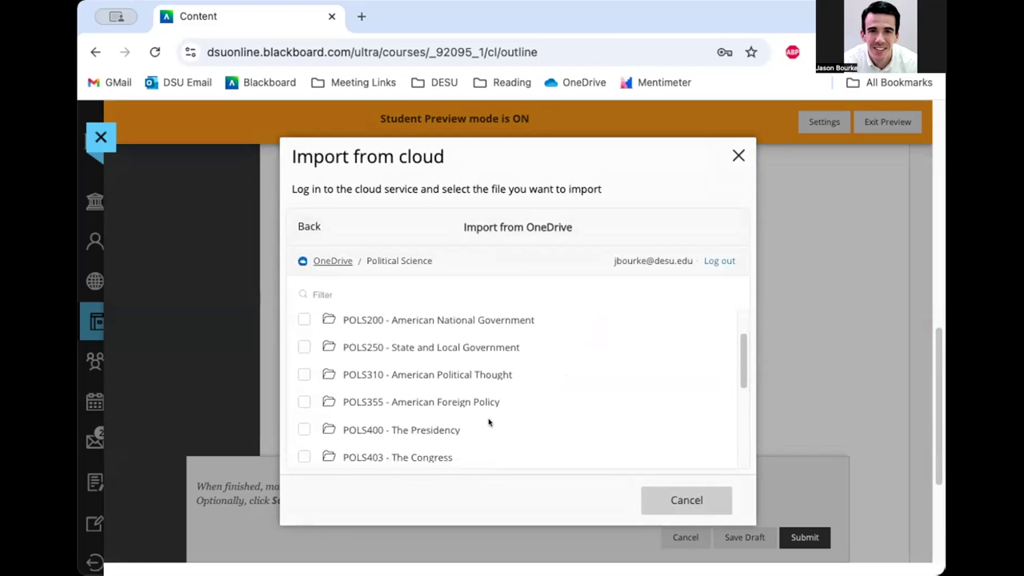
{"action": "left_click", "coordinate": [409, 433]}
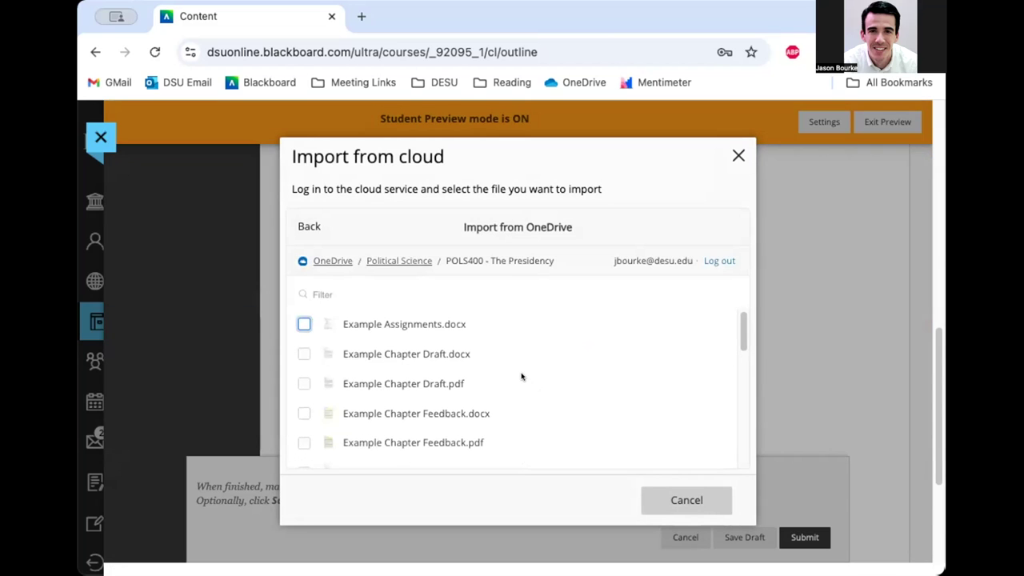
Import Example Chapter Draft.docx as the attachment and agree to submit the paper to the Global Reference Database
{"action": "scroll", "coordinate": [520, 366], "scroll_direction": "down", "scroll_amount": 1}
{"action": "scroll", "coordinate": [520, 366], "scroll_direction": "up", "scroll_amount": 1}
{"action": "left_click", "coordinate": [303, 354]}
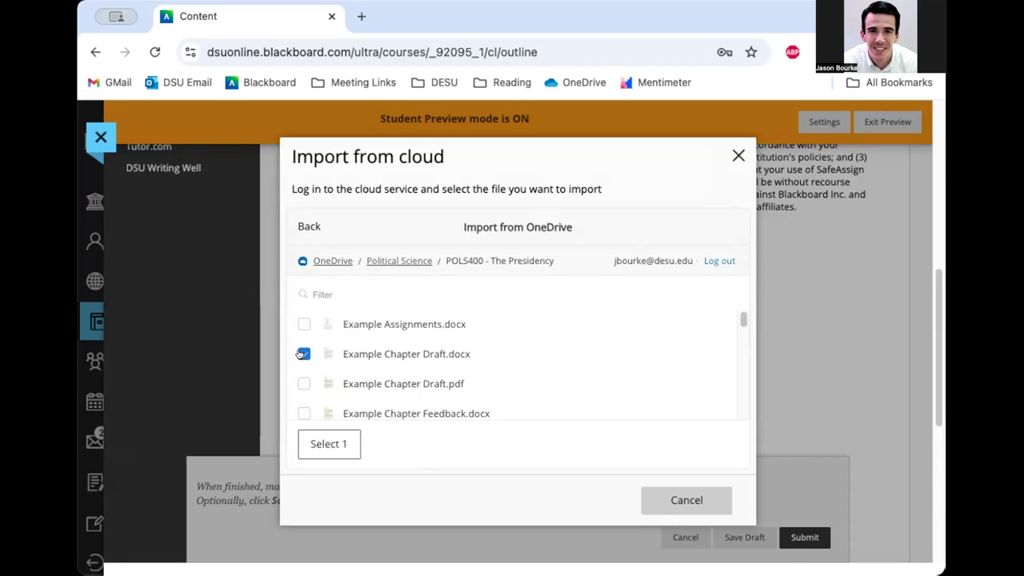
{"action": "left_click", "coordinate": [322, 444]}
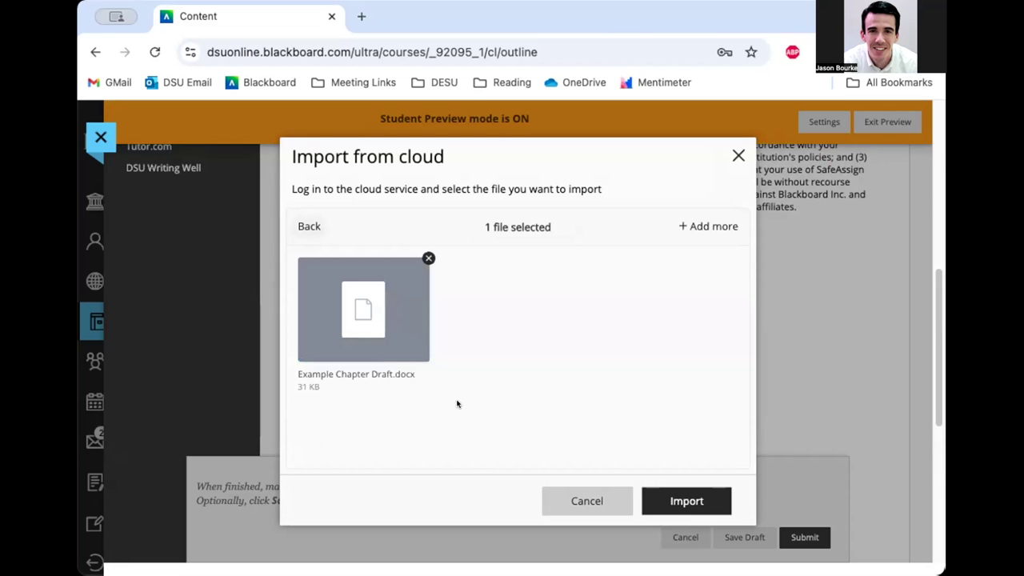
{"action": "left_click", "coordinate": [678, 499]}
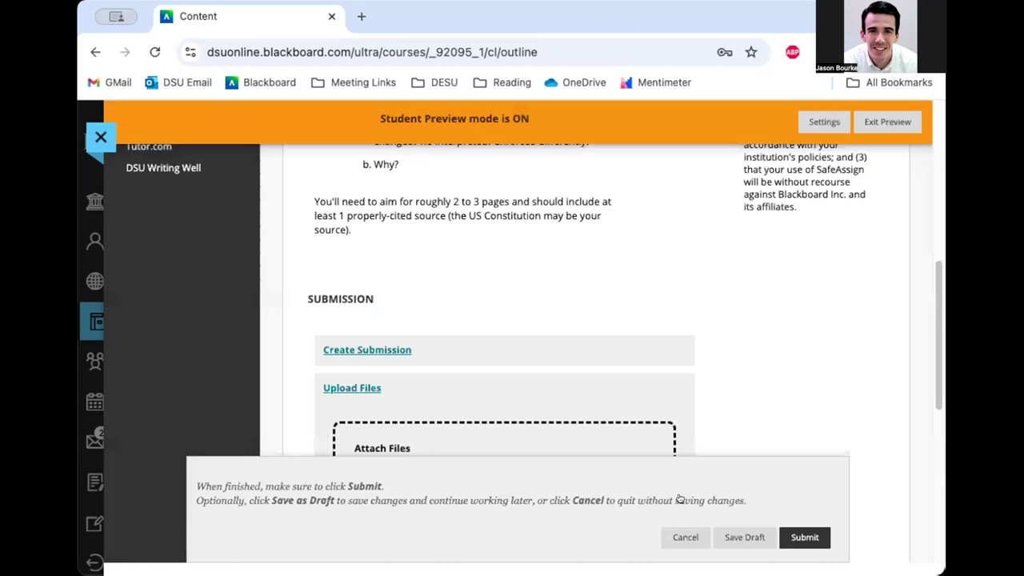
{"action": "scroll", "coordinate": [733, 349], "scroll_direction": "down", "scroll_amount": 4}
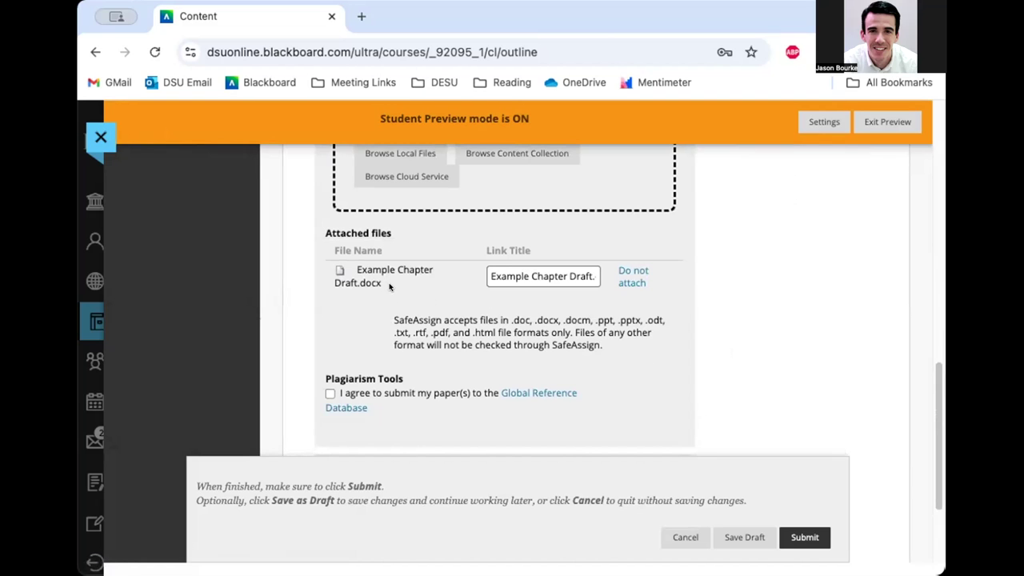
{"action": "scroll", "coordinate": [361, 357], "scroll_direction": "down", "scroll_amount": 2}
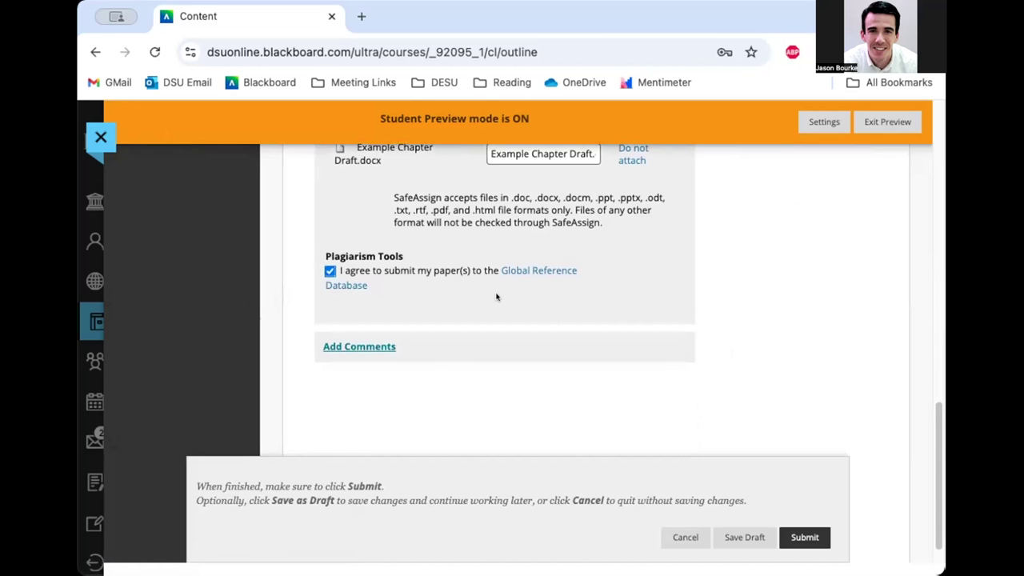
Add the comment "I worked really hard on this." to the Assignment 2 submission
{"action": "left_click", "coordinate": [352, 344]}
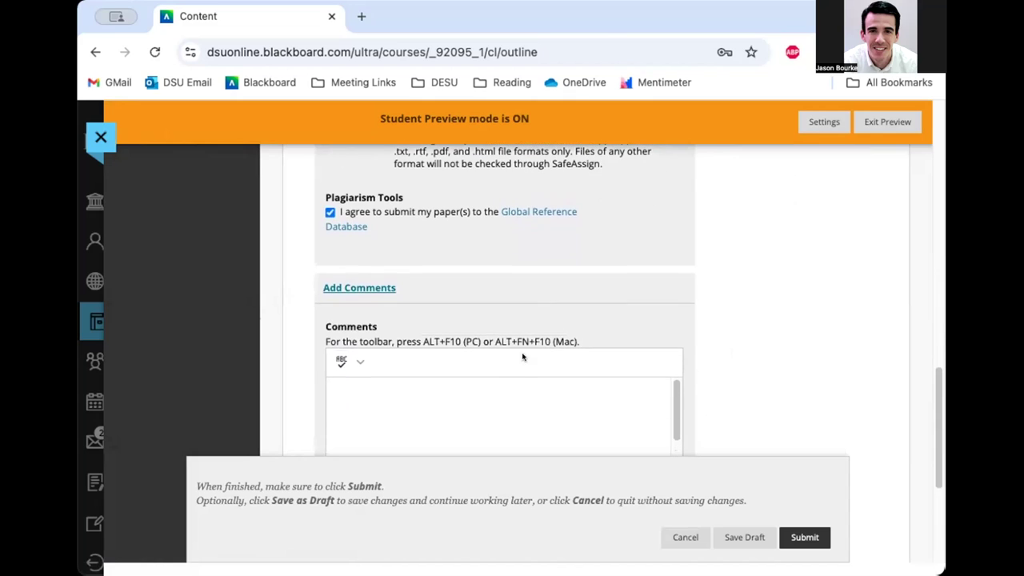
{"action": "left_click", "coordinate": [507, 401]}
{"action": "type", "text": "I w"}
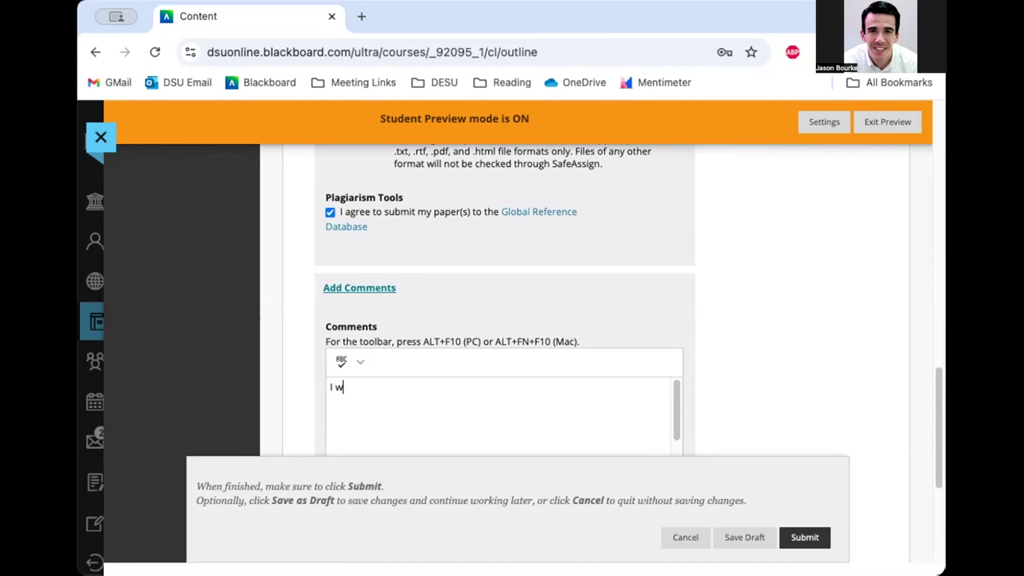
{"action": "type", "text": "orked reall"}
{"action": "type", "text": "y ha"}
{"action": "key", "text": "BackSpace"}
{"action": "type", "text": "hard on this."}
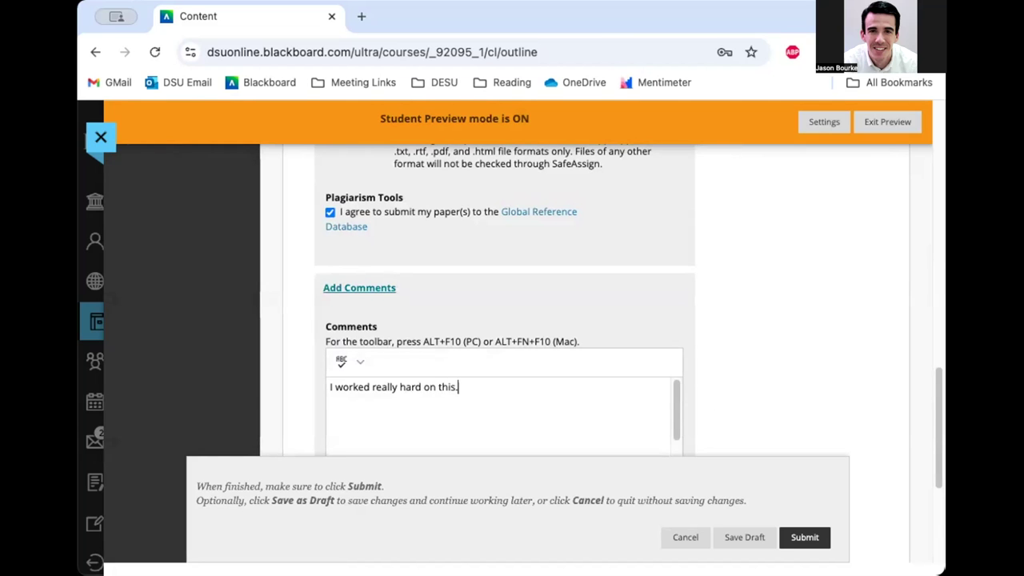
Check the attached file, submit Assignment 2, and look through the submitted document's preview
{"action": "scroll", "coordinate": [786, 367], "scroll_direction": "down", "scroll_amount": 3}
{"action": "scroll", "coordinate": [785, 367], "scroll_direction": "up", "scroll_amount": 5}
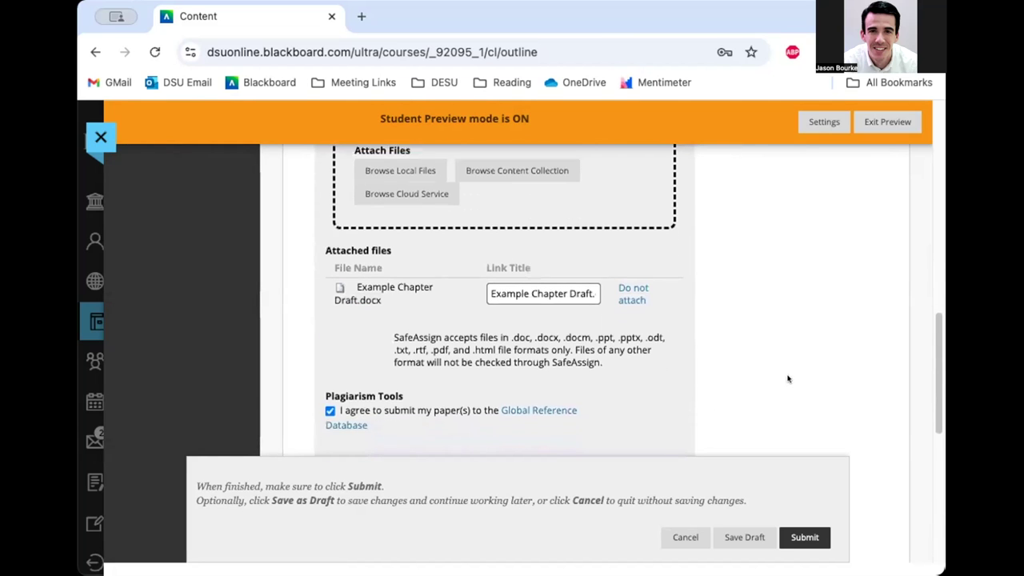
{"action": "scroll", "coordinate": [786, 375], "scroll_direction": "down", "scroll_amount": 1}
{"action": "left_click", "coordinate": [804, 537]}
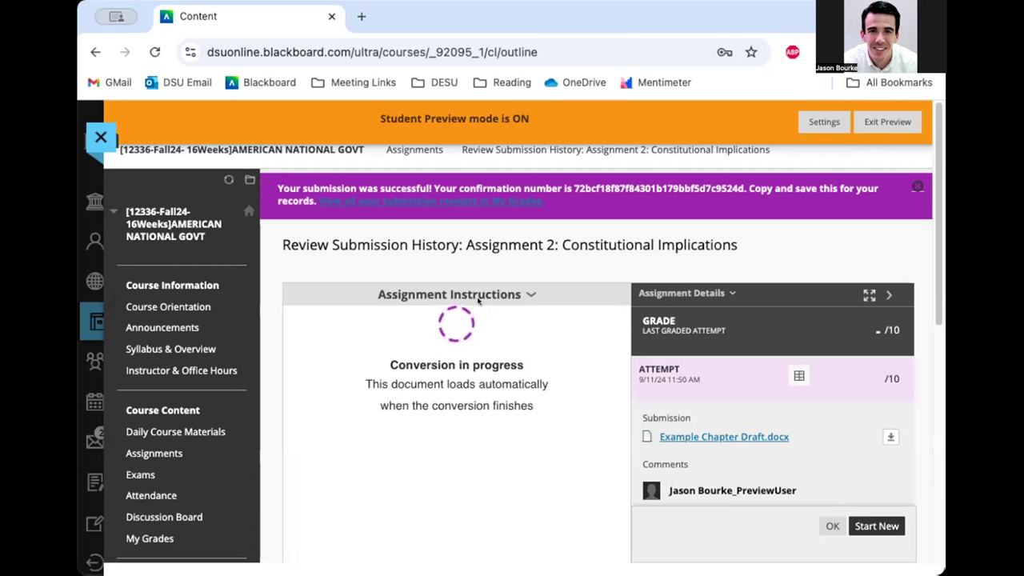
{"action": "scroll", "coordinate": [594, 447], "scroll_direction": "down", "scroll_amount": 10}
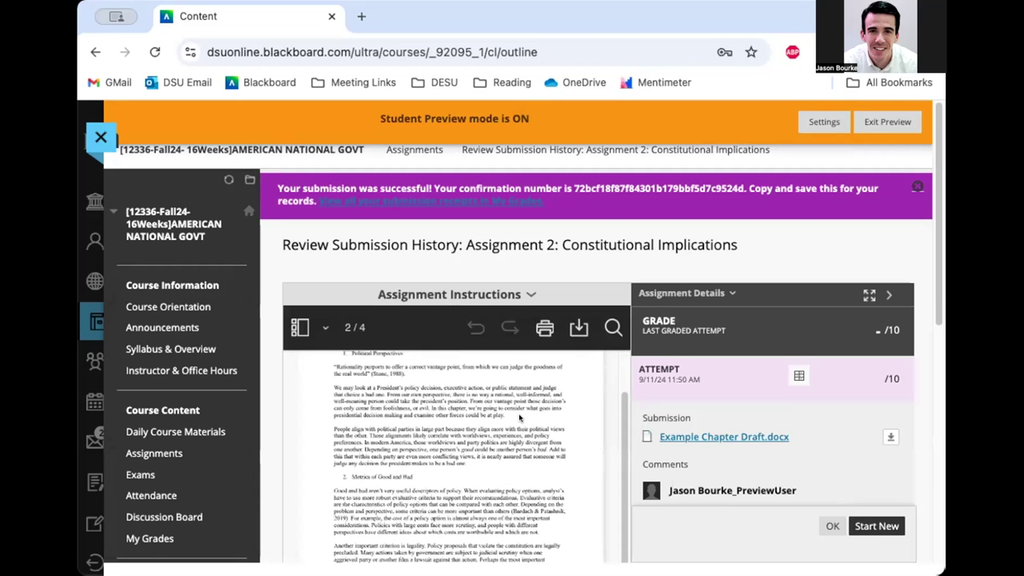
{"action": "scroll", "coordinate": [490, 424], "scroll_direction": "up", "scroll_amount": 12}
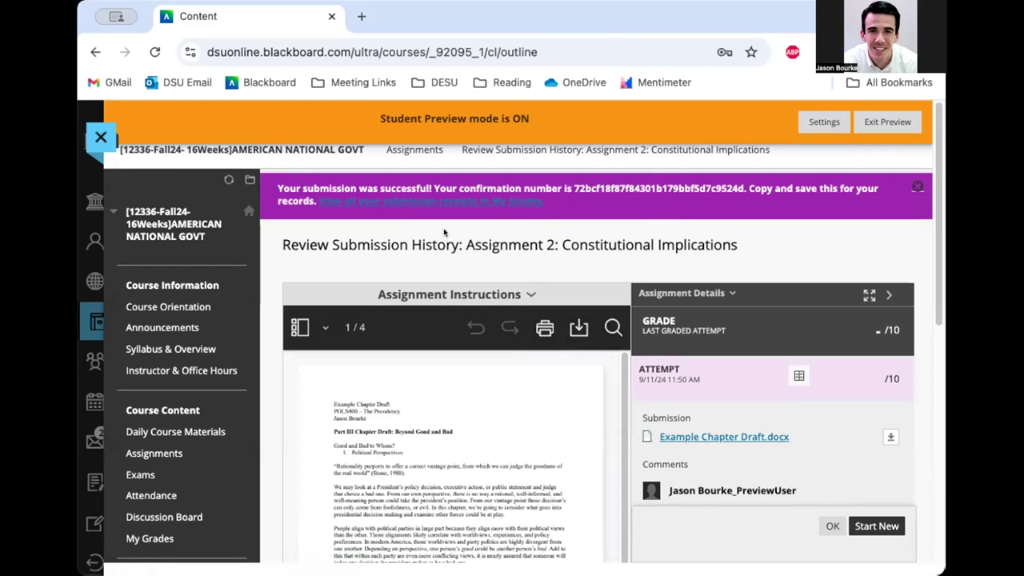
Open My Grades from the submission confirmation message and check the status of Assignment 2: Constitutional Implications
{"action": "left_click", "coordinate": [406, 199]}
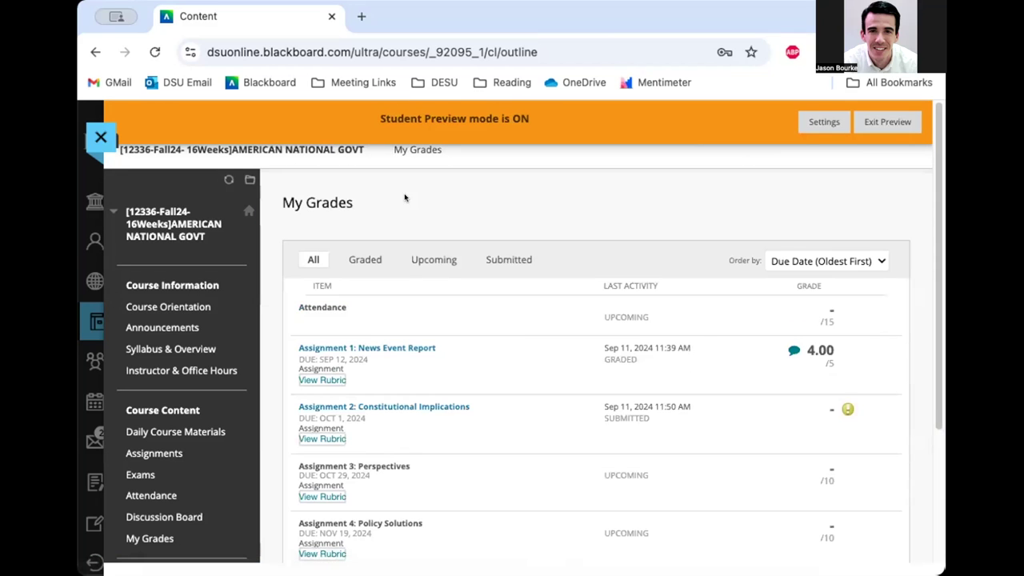
{"action": "scroll", "coordinate": [482, 297], "scroll_direction": "down", "scroll_amount": 3}
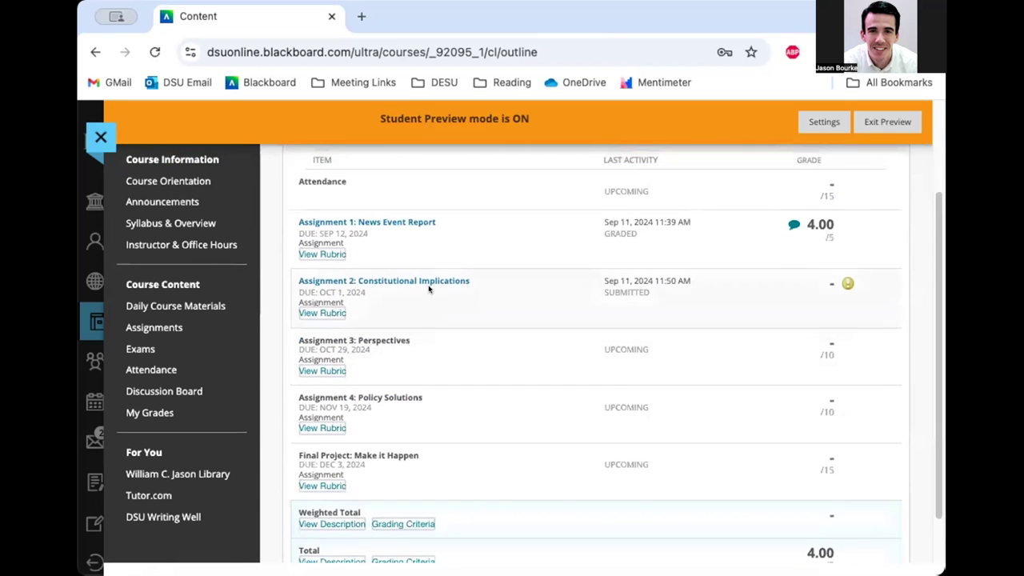
{"action": "mouse_move", "coordinate": [847, 283]}
{"action": "scroll", "coordinate": [724, 319], "scroll_direction": "up", "scroll_amount": 3}
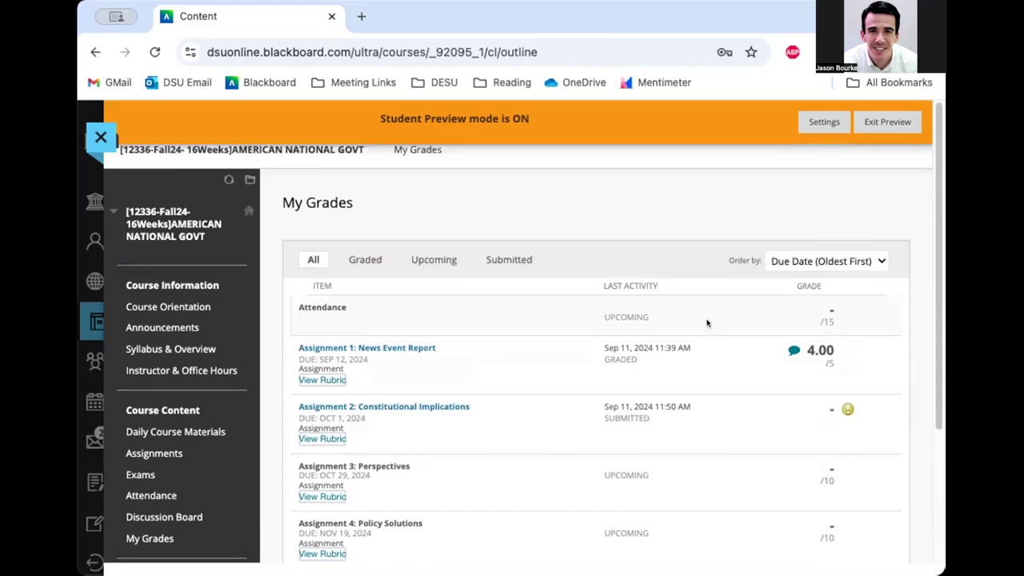
Show only the submitted items in My Grades and open the list of submission receipts
{"action": "left_click", "coordinate": [511, 259]}
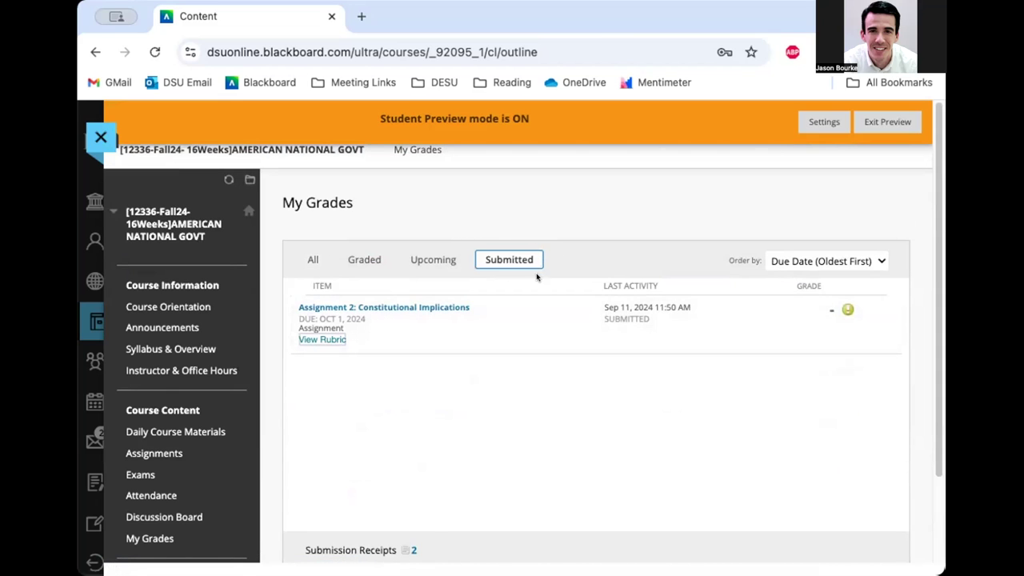
{"action": "left_click", "coordinate": [409, 551]}
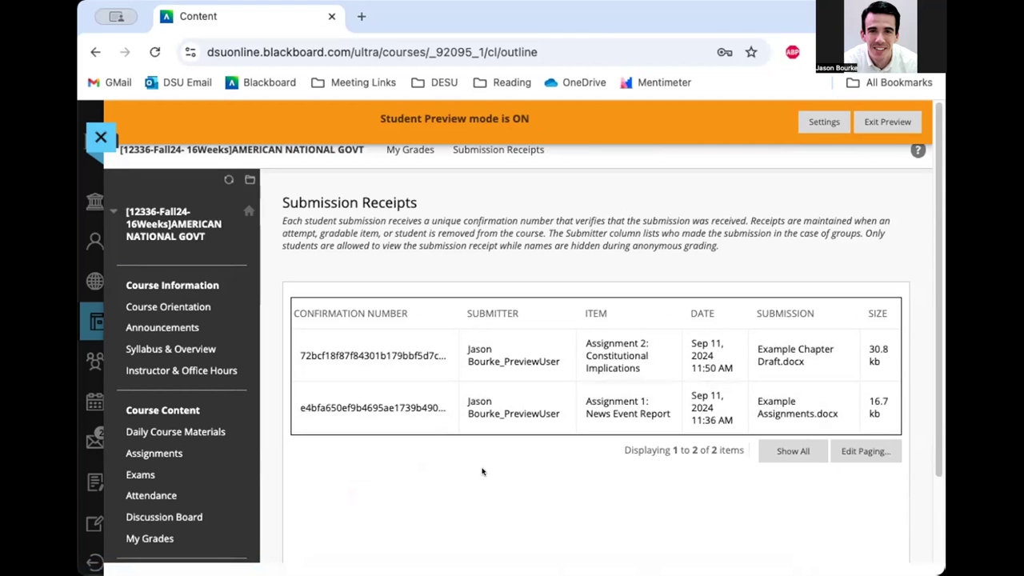